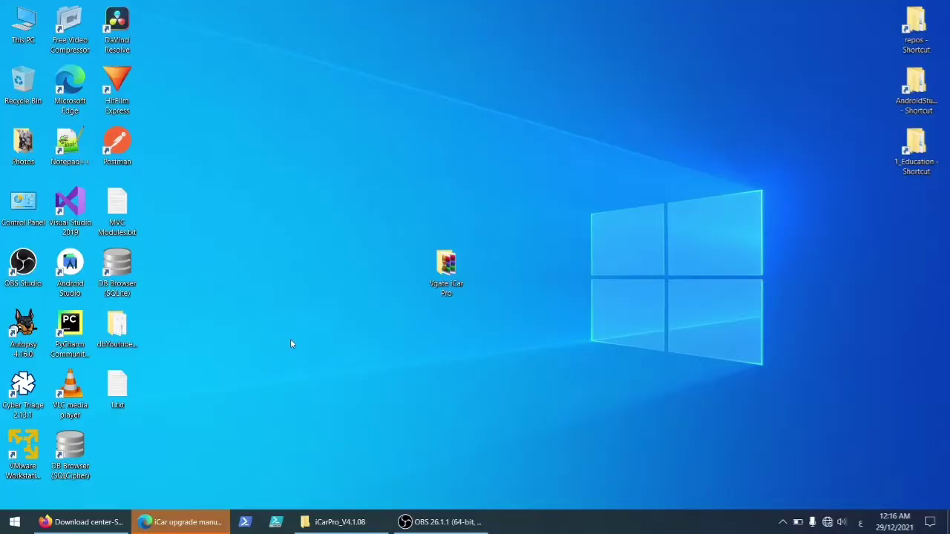
Switch the input language to English and scroll the Vgate Download Center to iCarPro_V4.1.08.rar (2021-08-16)
click(861, 523)
click(837, 421)
click(182, 522)
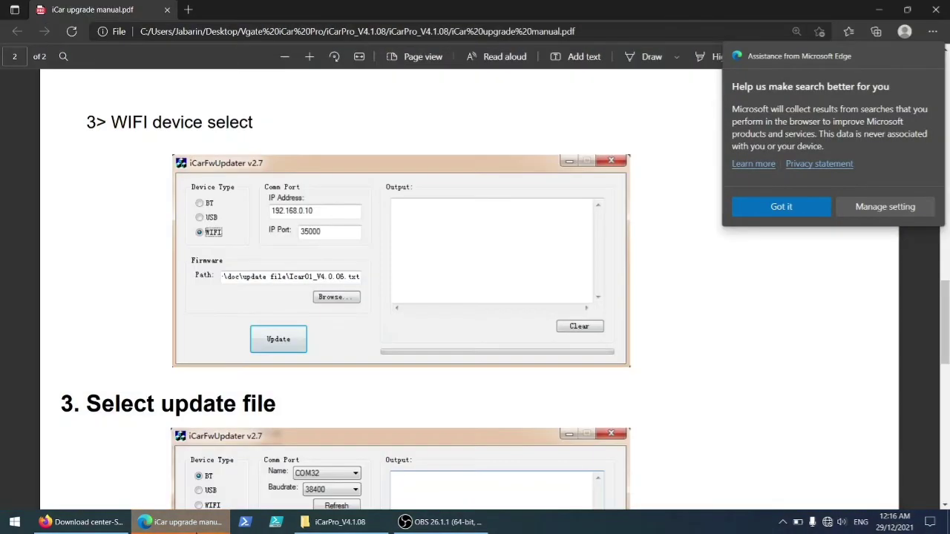
click(96, 522)
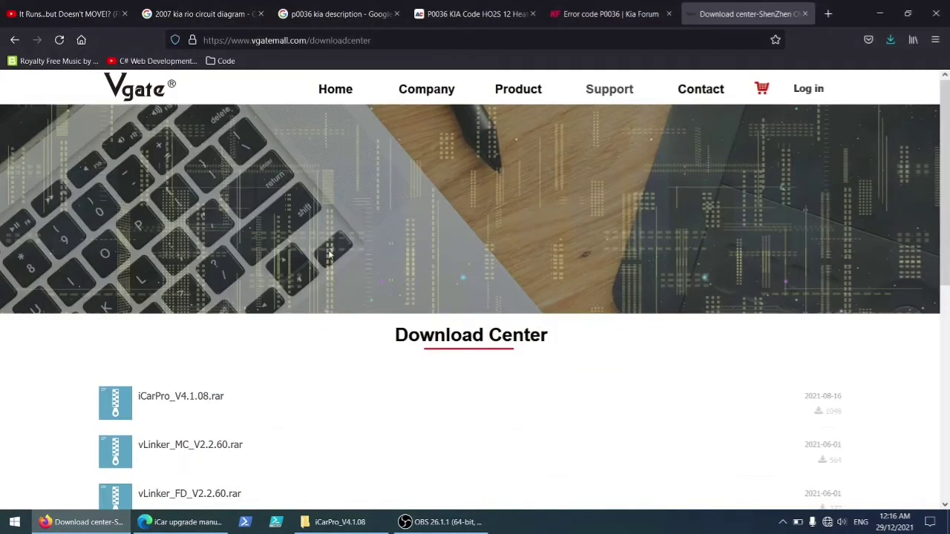
scroll(249, 184, down, 3)
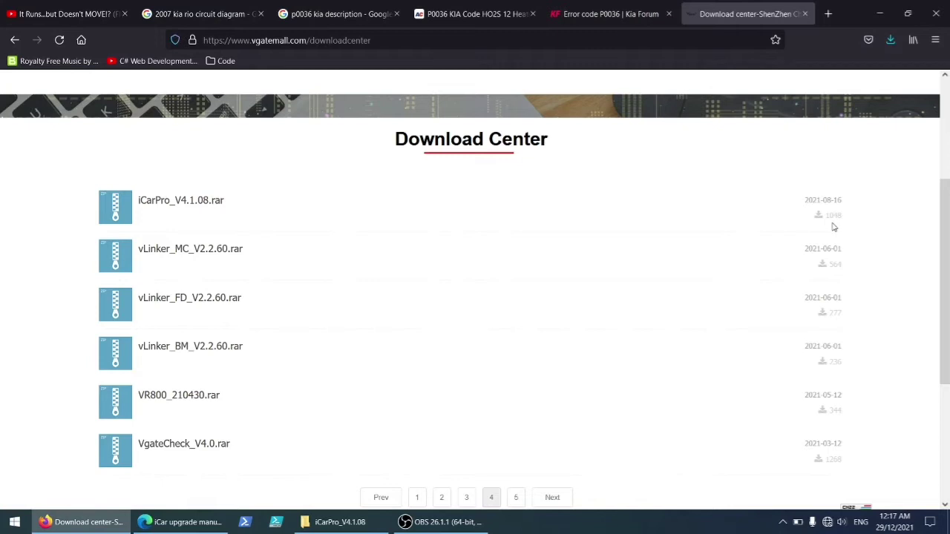
scroll(658, 297, down, 3)
scroll(653, 297, up, 2)
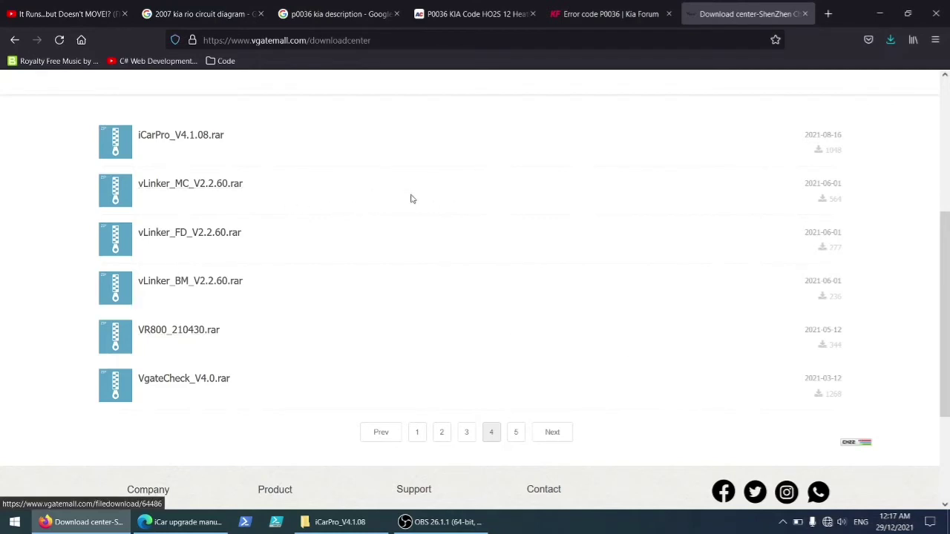
Minimize Firefox and the manual, then open the Vgate iCar Pro folder on the desktop
click(880, 13)
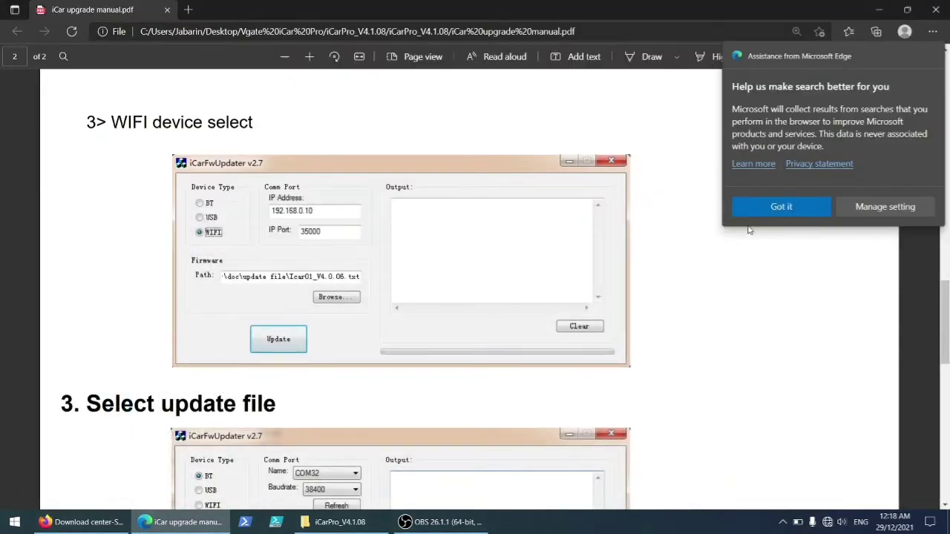
click(782, 207)
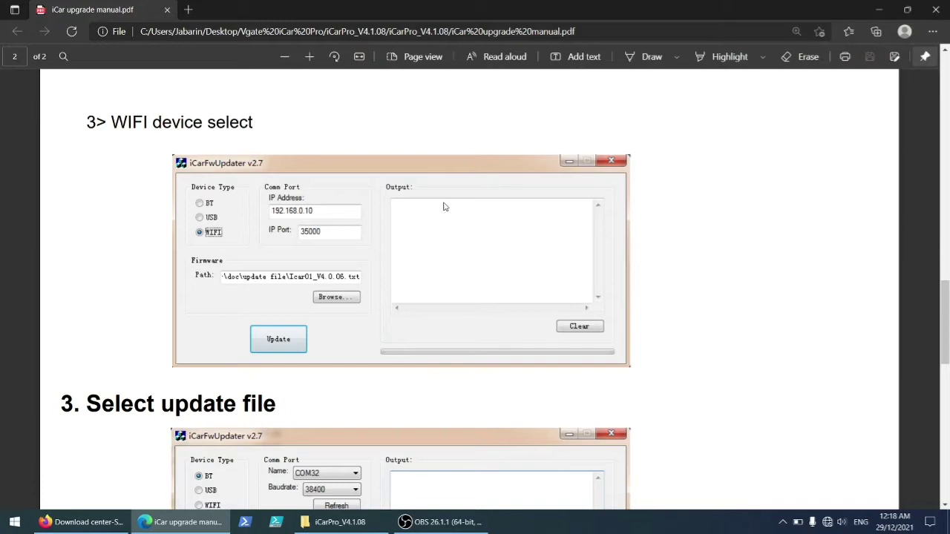
scroll(460, 211, up, 3)
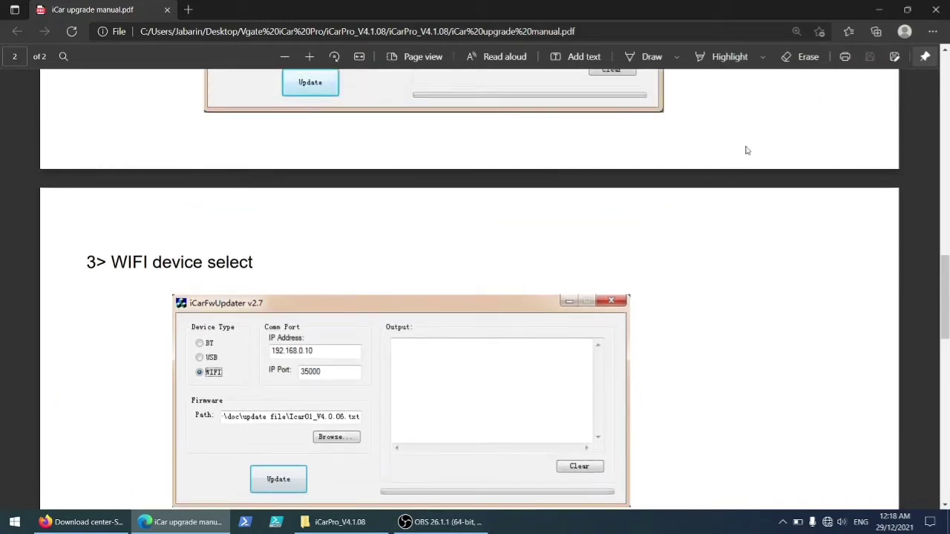
click(880, 8)
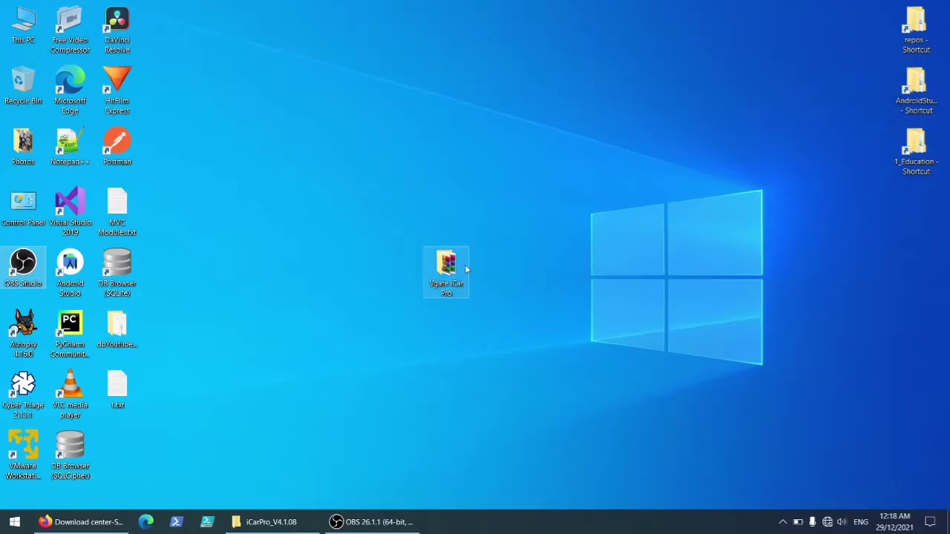
double_click(446, 271)
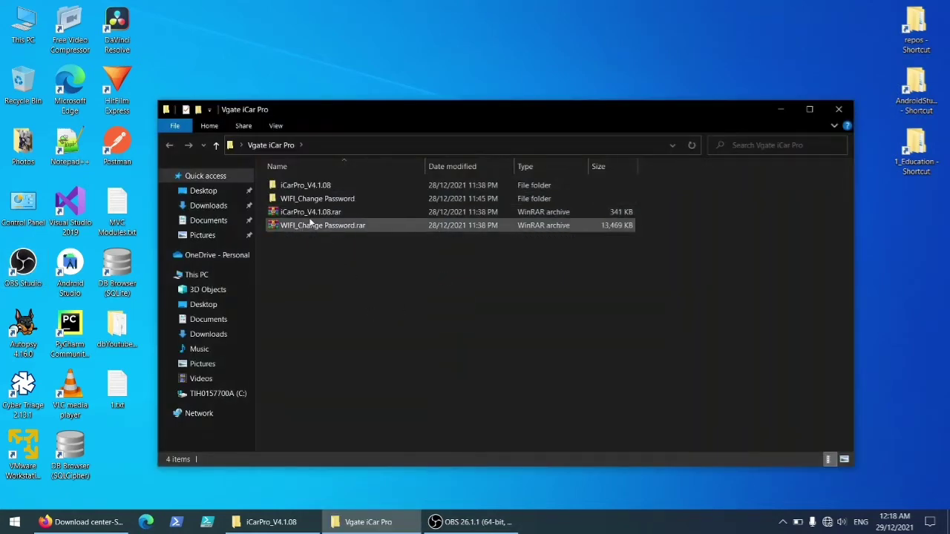
Extract iCarPro_V4.1.08.rar to an iCarPro_V4.1.08 folder and open its inner iCarPro_V4.1.08 folder
click(286, 218)
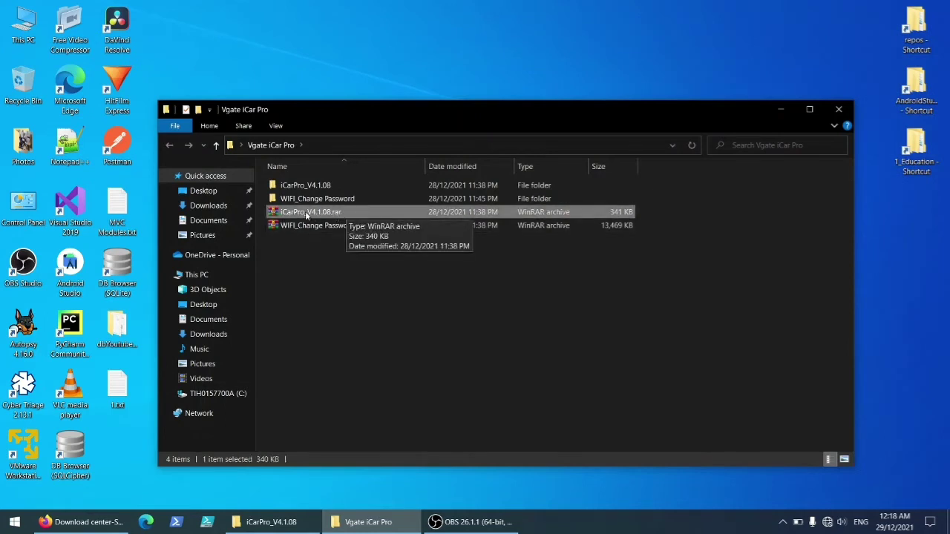
right_click(303, 213)
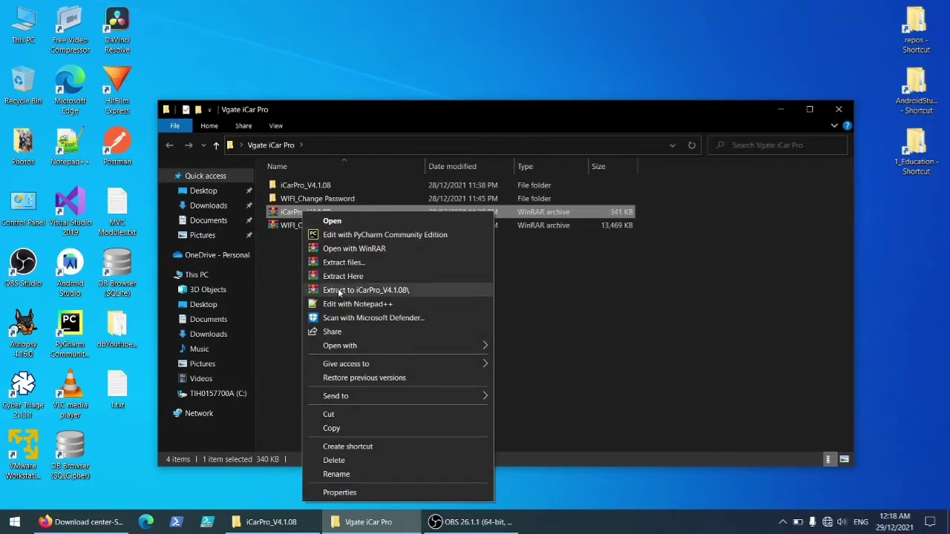
click(292, 252)
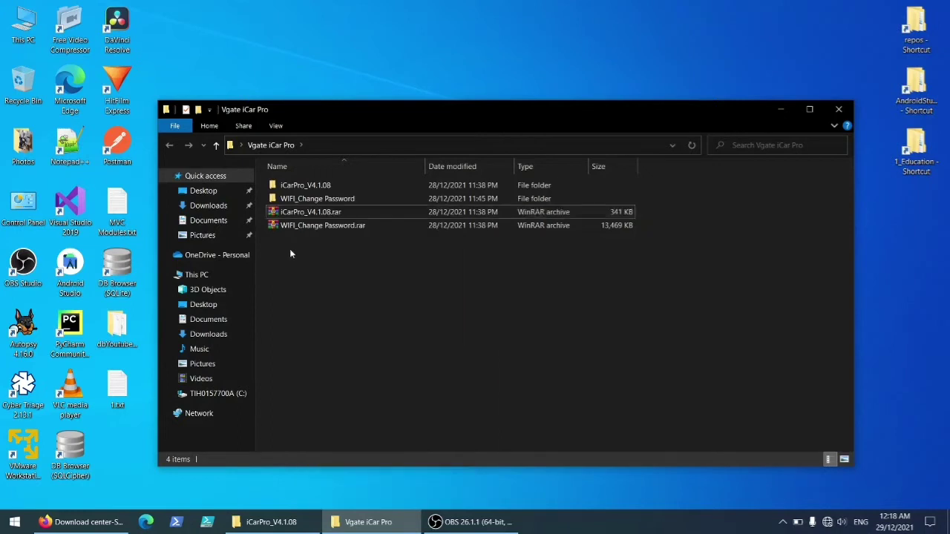
double_click(306, 185)
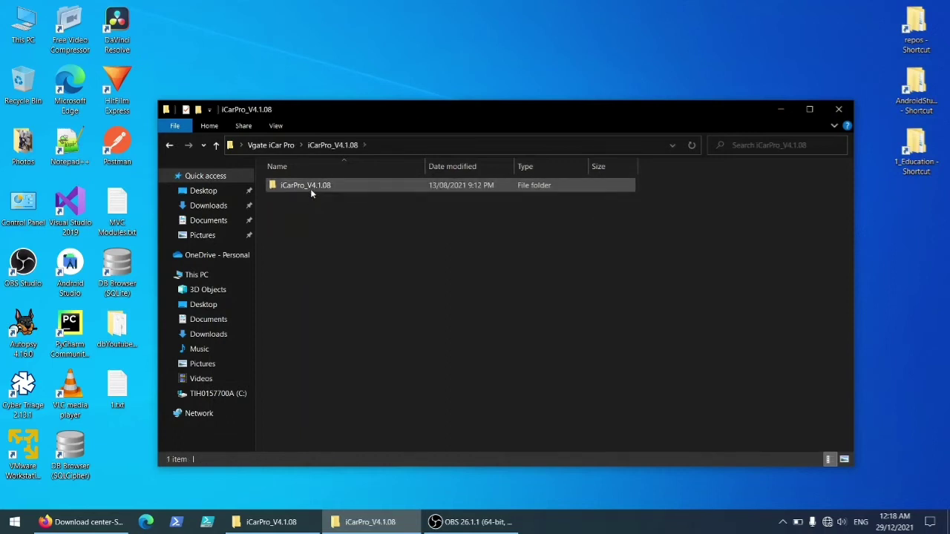
double_click(311, 189)
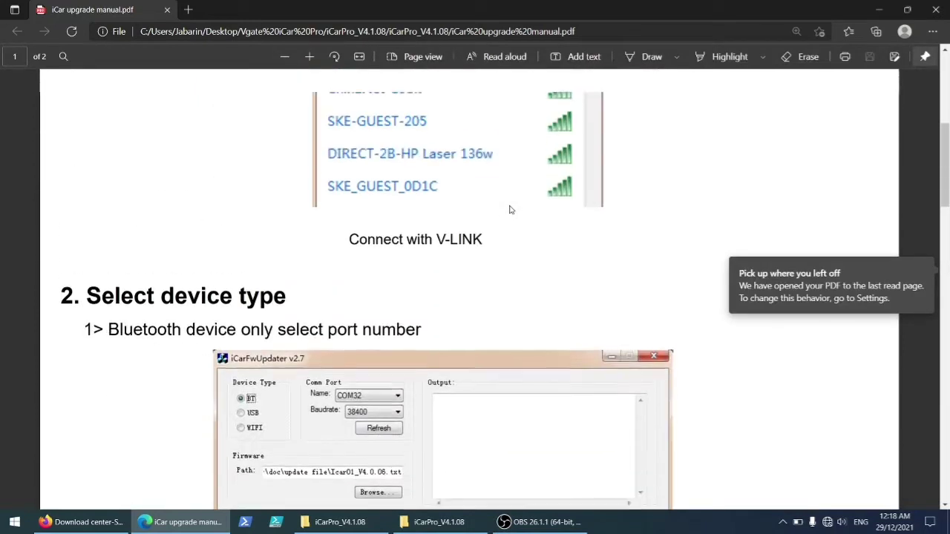
scroll(509, 210, up, 5)
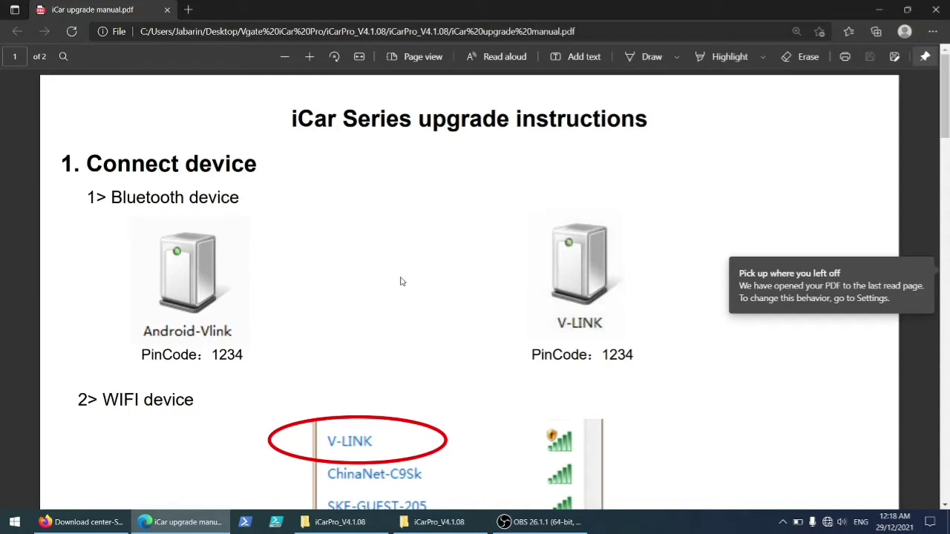
scroll(400, 281, down, 2)
scroll(400, 281, up, 2)
scroll(400, 282, down, 3)
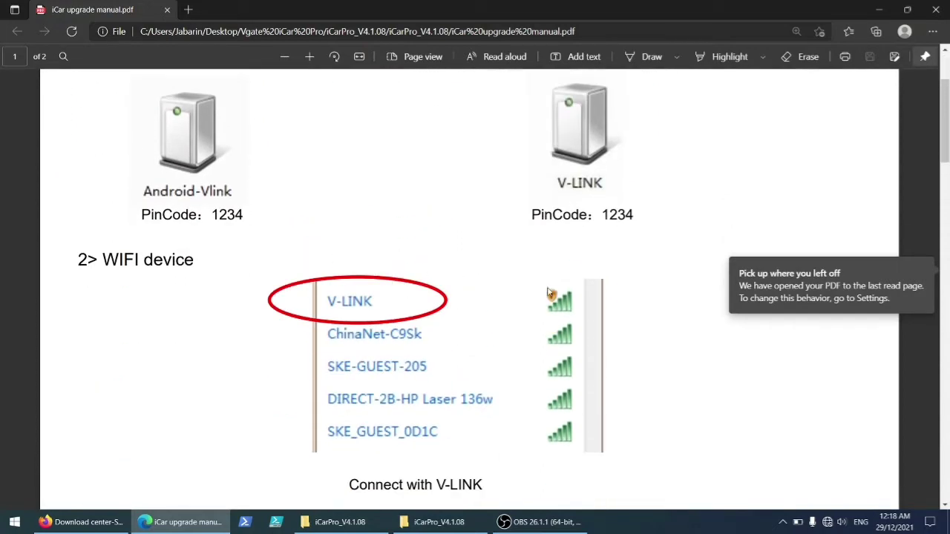
click(828, 521)
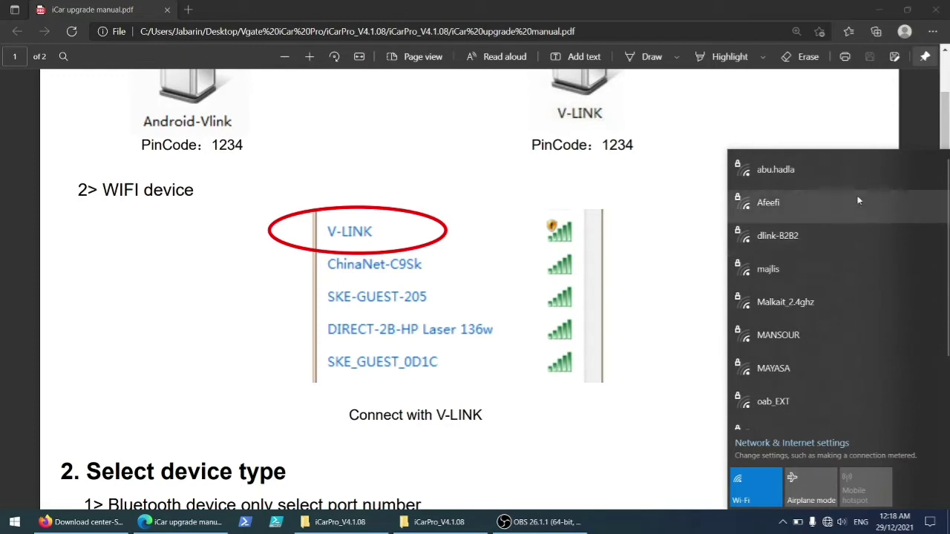
scroll(887, 242, down, 3)
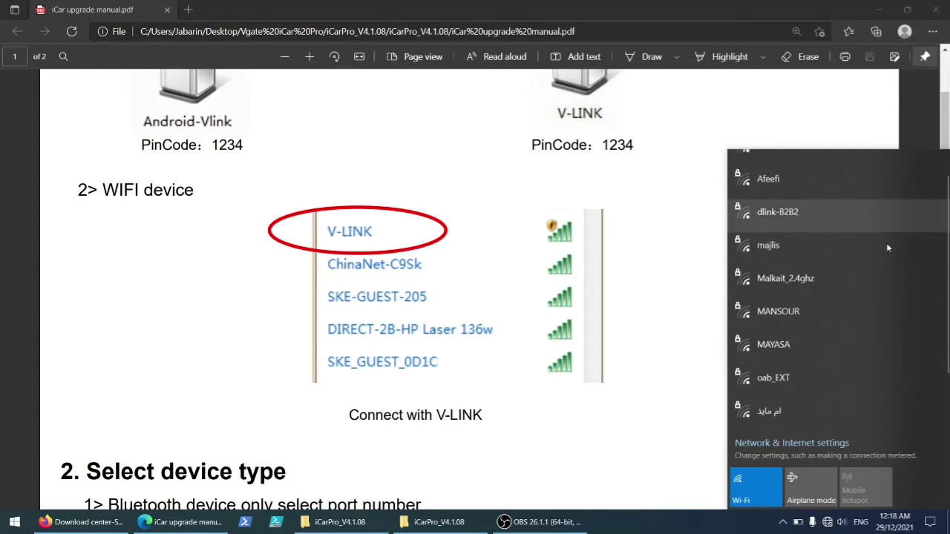
scroll(886, 243, up, 3)
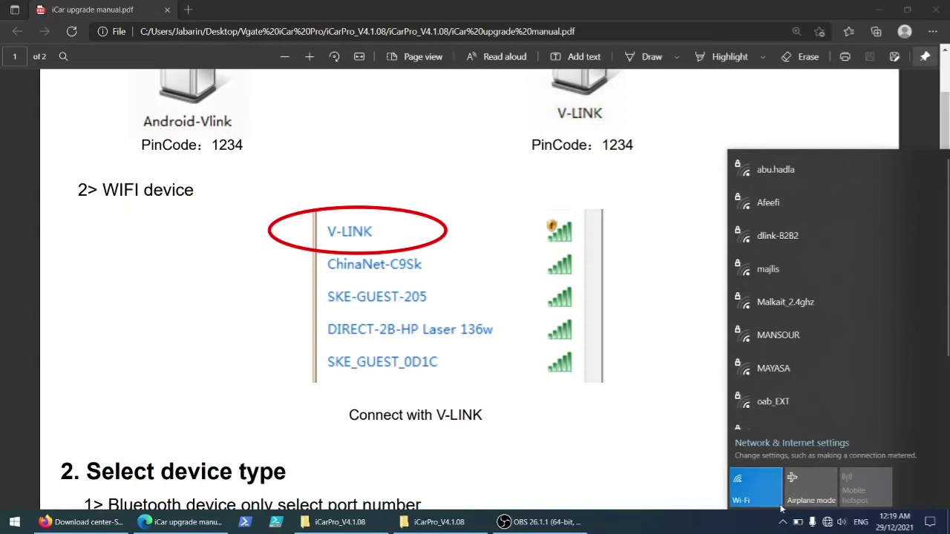
Turn Bluetooth on from the Action Center and bring up its tile options
click(931, 523)
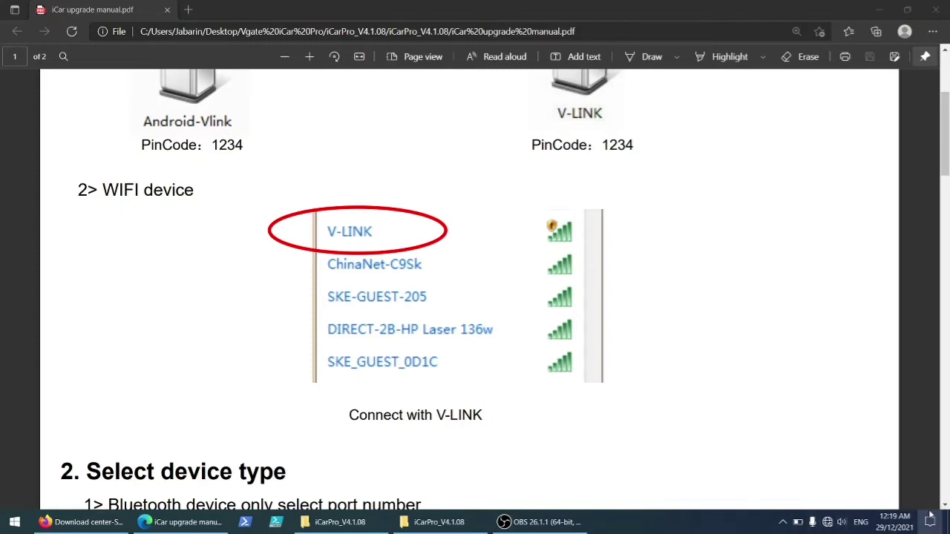
click(861, 305)
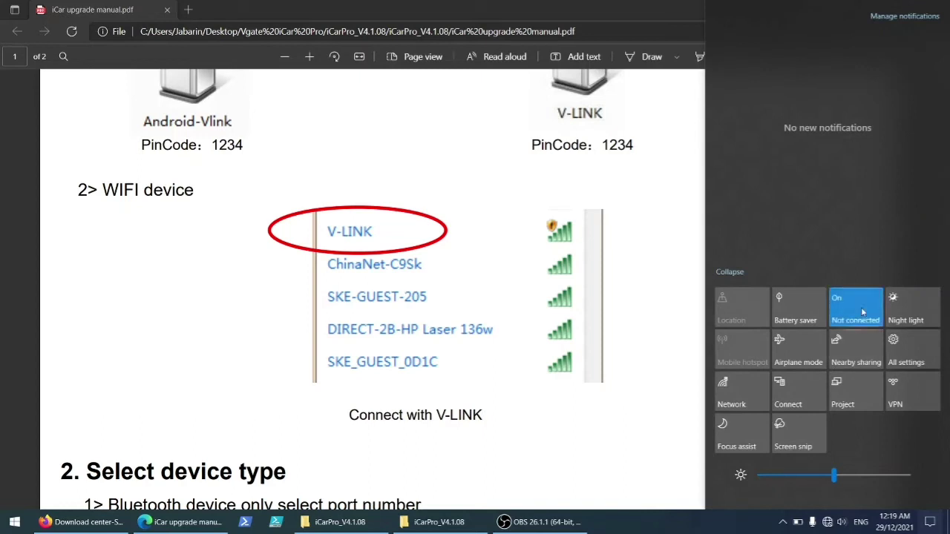
right_click(852, 303)
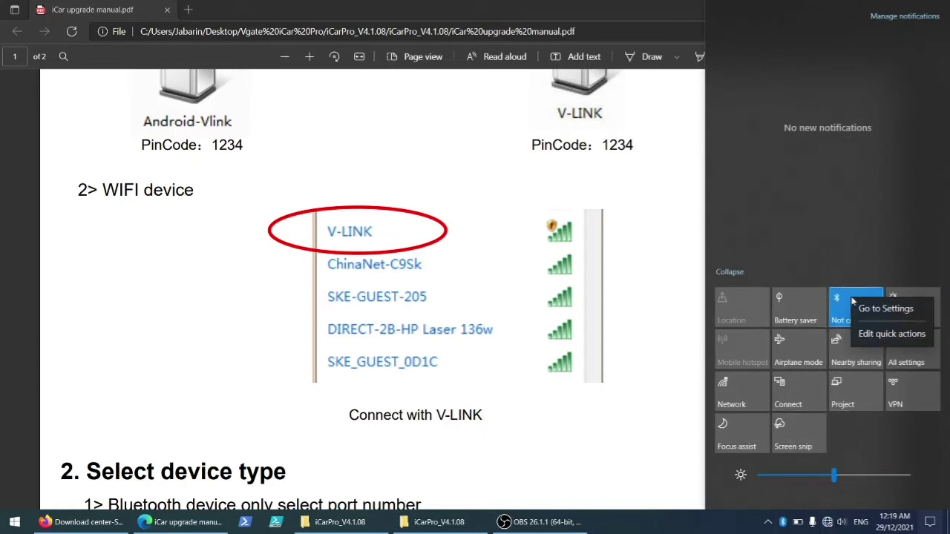
Start adding a Bluetooth device and find the Android-Vlink PIN 1234 in the manual
key(Escape)
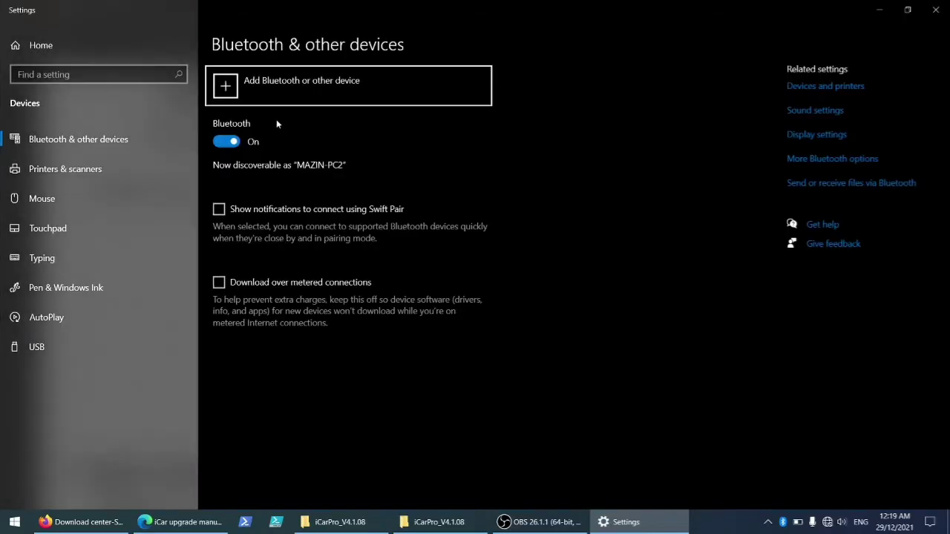
click(256, 82)
click(431, 152)
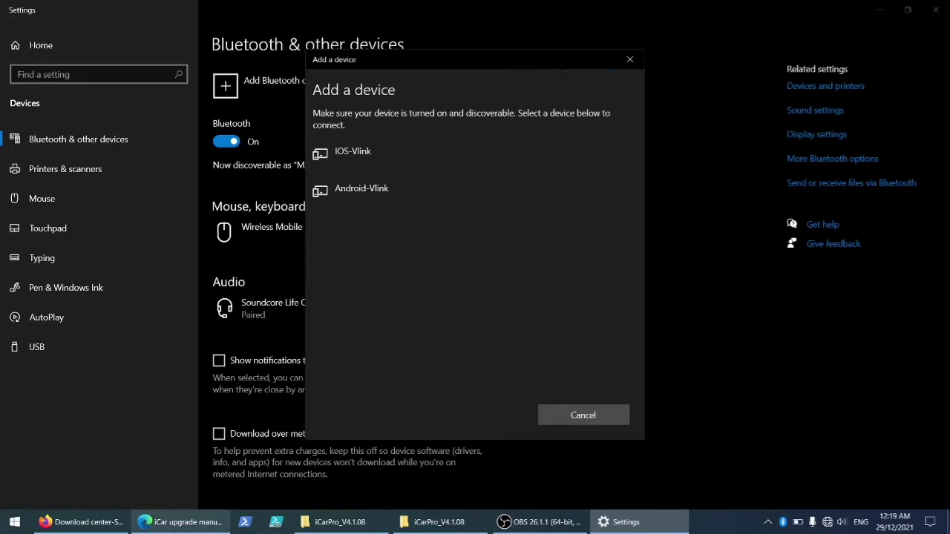
click(176, 524)
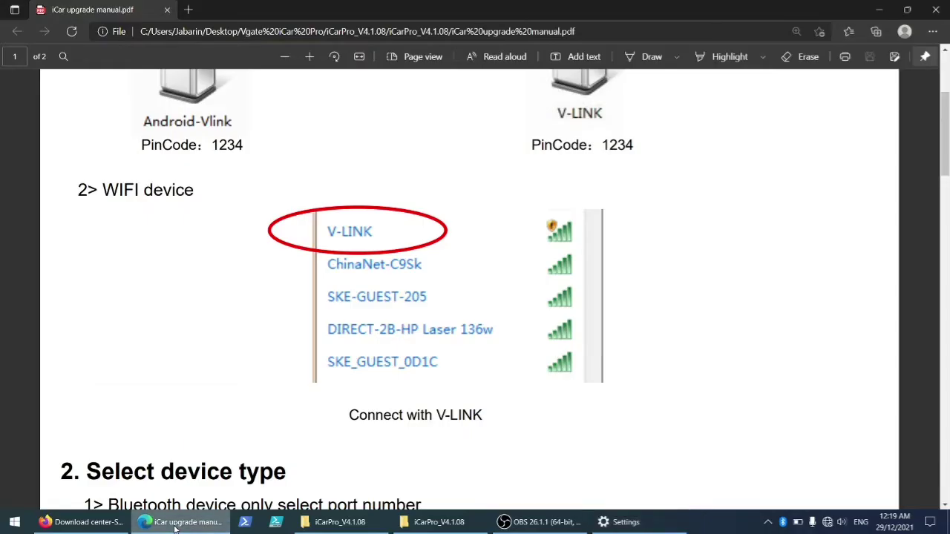
scroll(240, 339, up, 1)
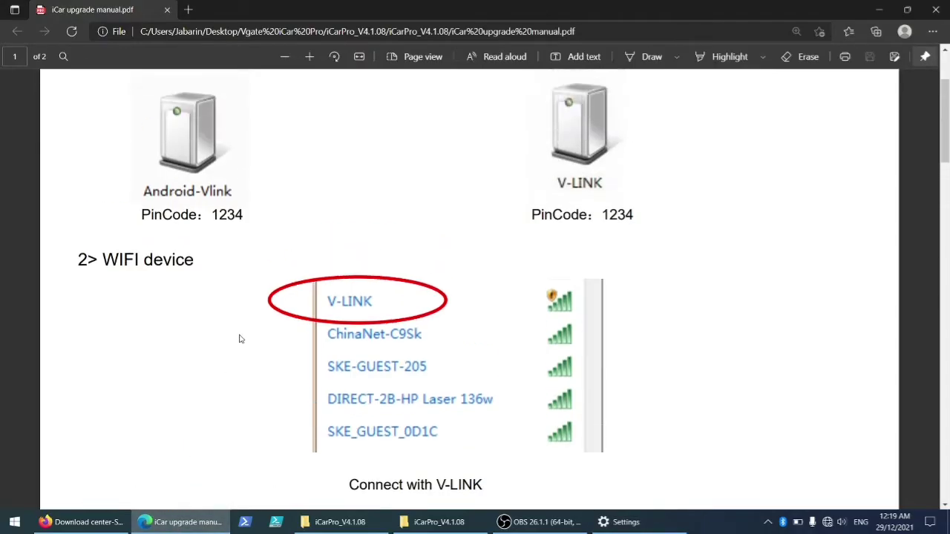
scroll(239, 339, up, 1)
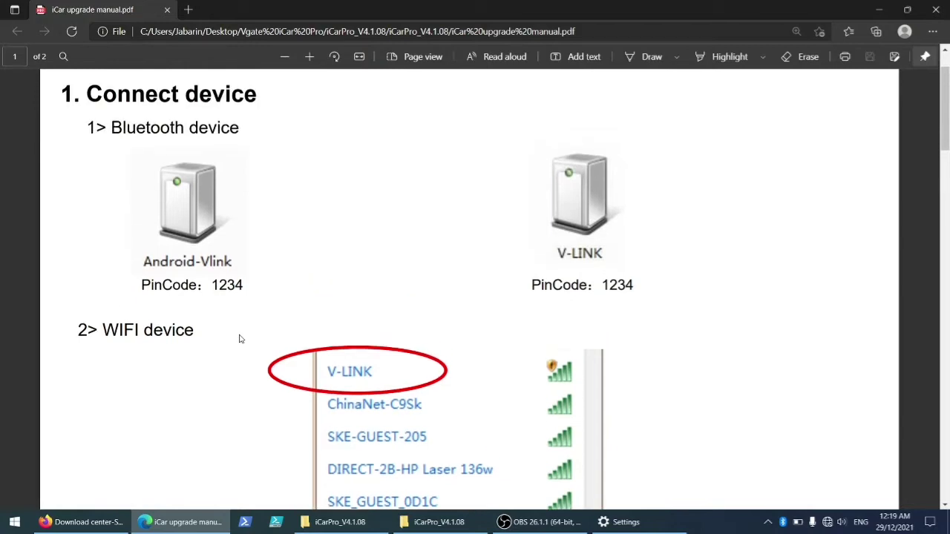
drag(141, 286, 245, 288)
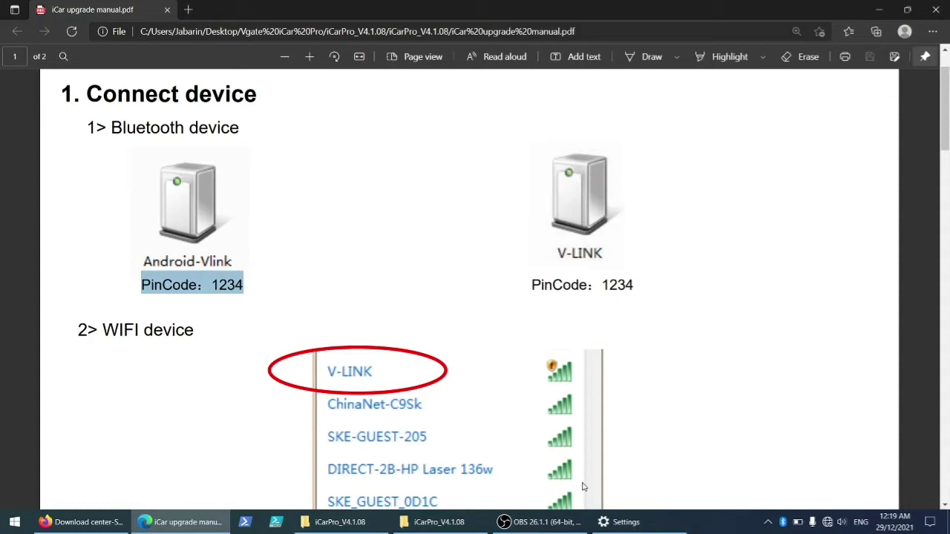
Pair Android-Vlink using PIN 1234 and close the add-device dialog
click(676, 514)
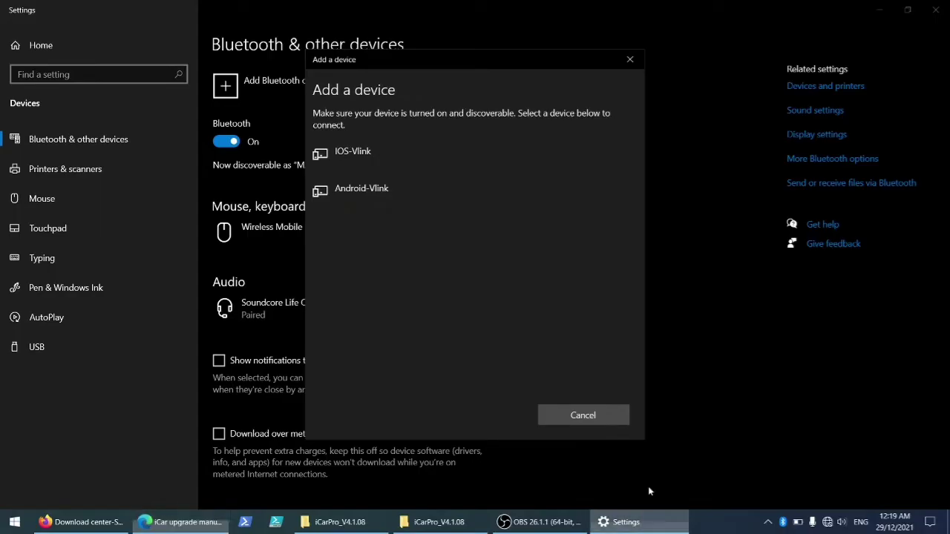
click(370, 192)
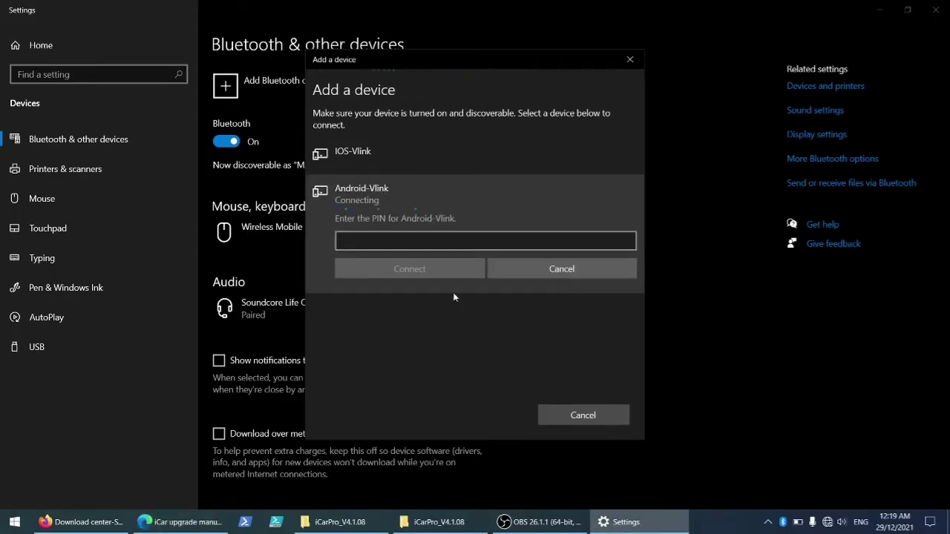
click(429, 242)
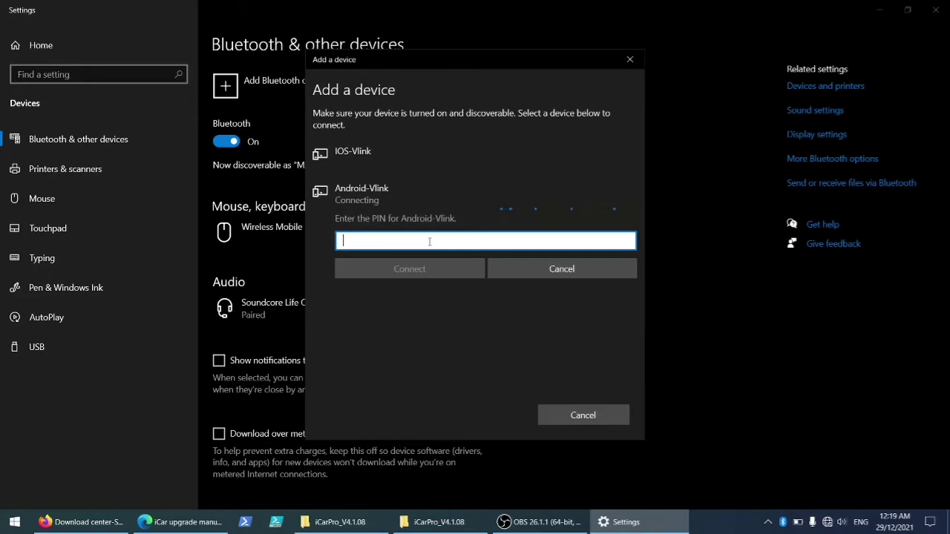
text(1234)
click(160, 524)
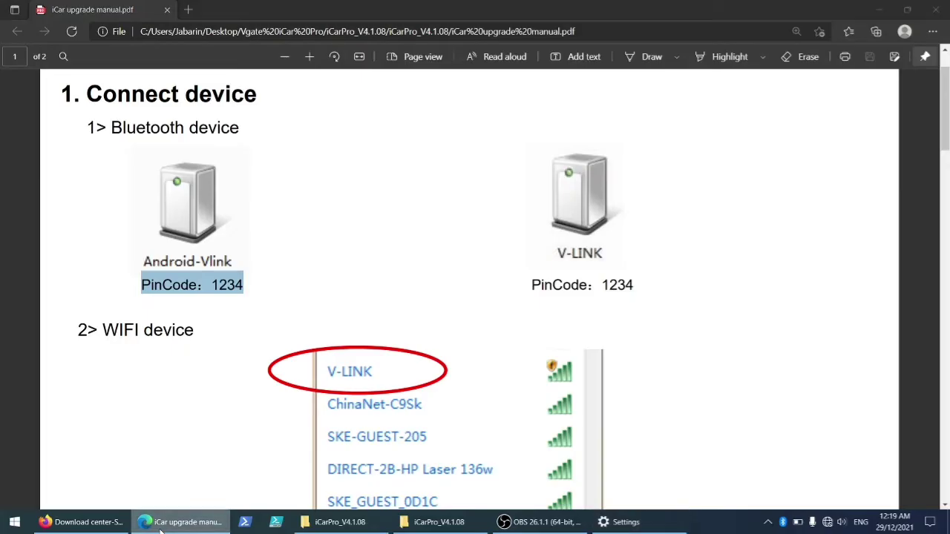
key(alt+Tab)
click(426, 266)
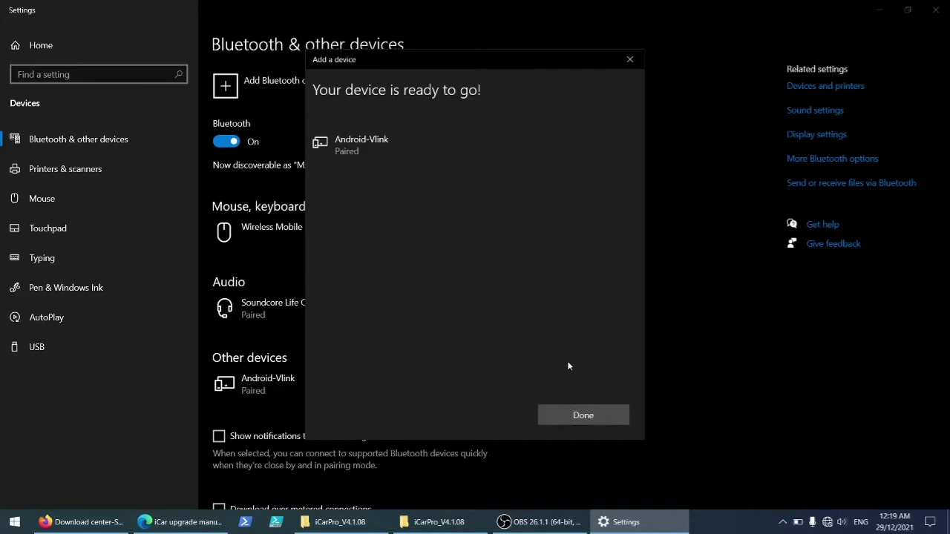
click(583, 417)
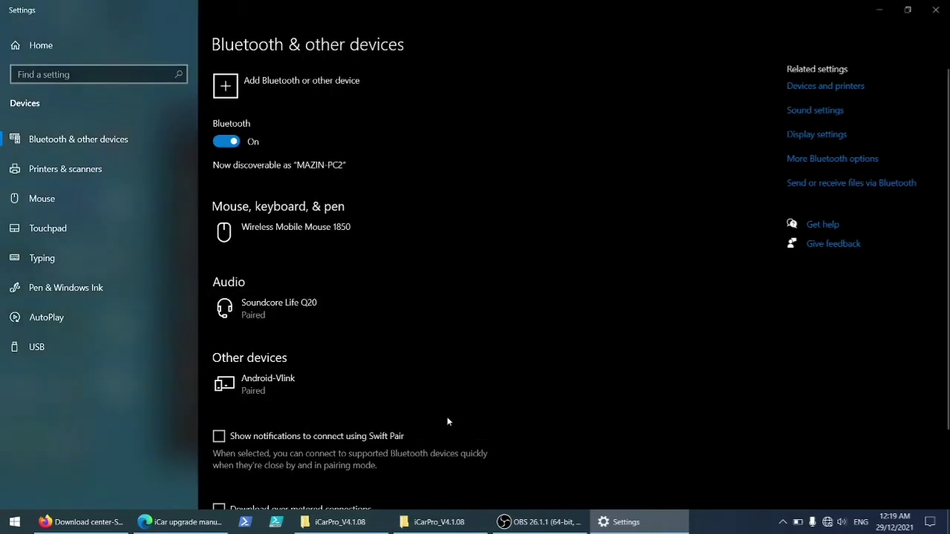
Scroll the manual to section 2 and highlight that Bluetooth devices only need a port number
click(182, 521)
scroll(357, 393, down, 3)
scroll(356, 391, down, 5)
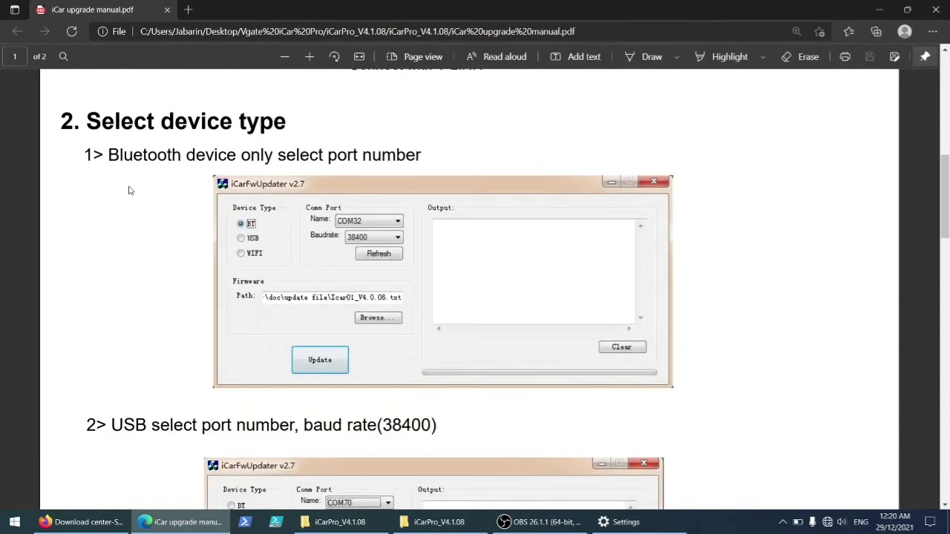
drag(105, 158, 415, 168)
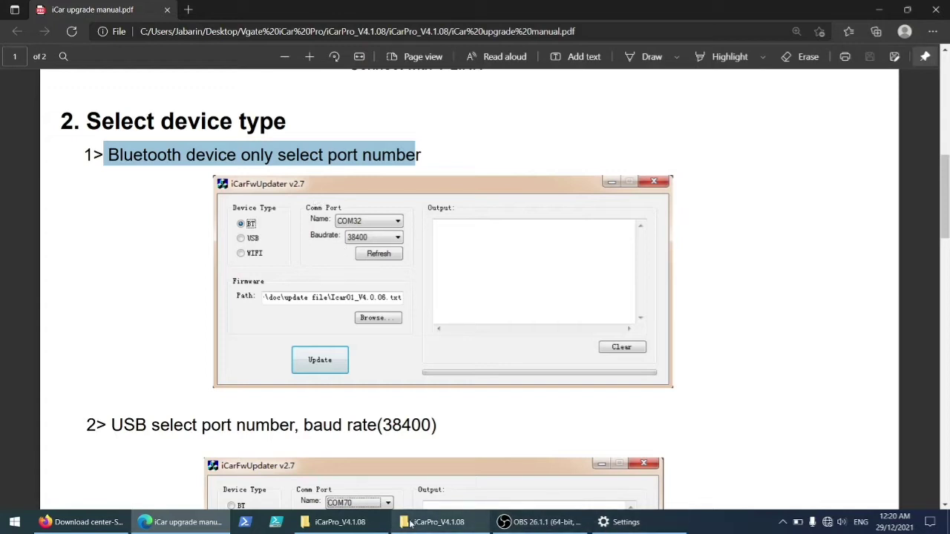
Run iCarFwUpdater v3.0.exe as administrator and refresh the COM port list
click(334, 522)
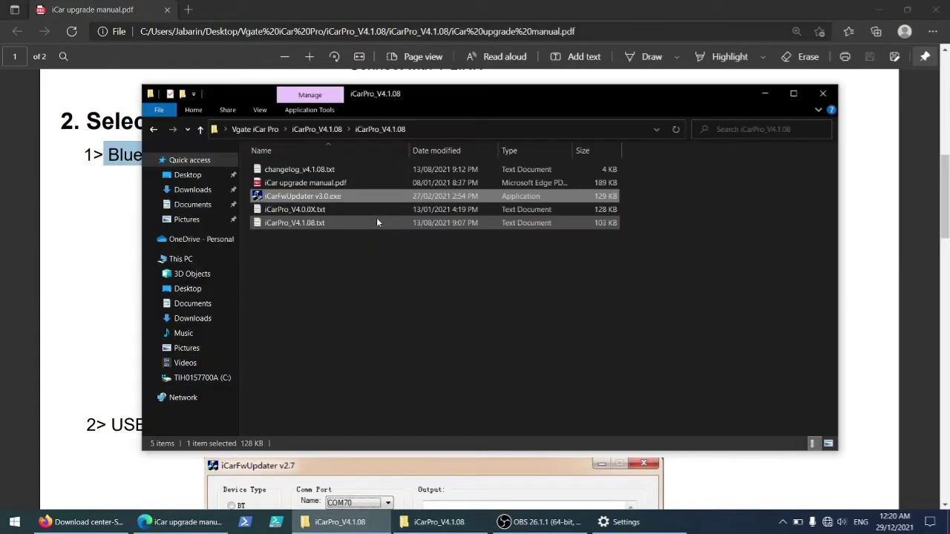
right_click(286, 197)
click(304, 188)
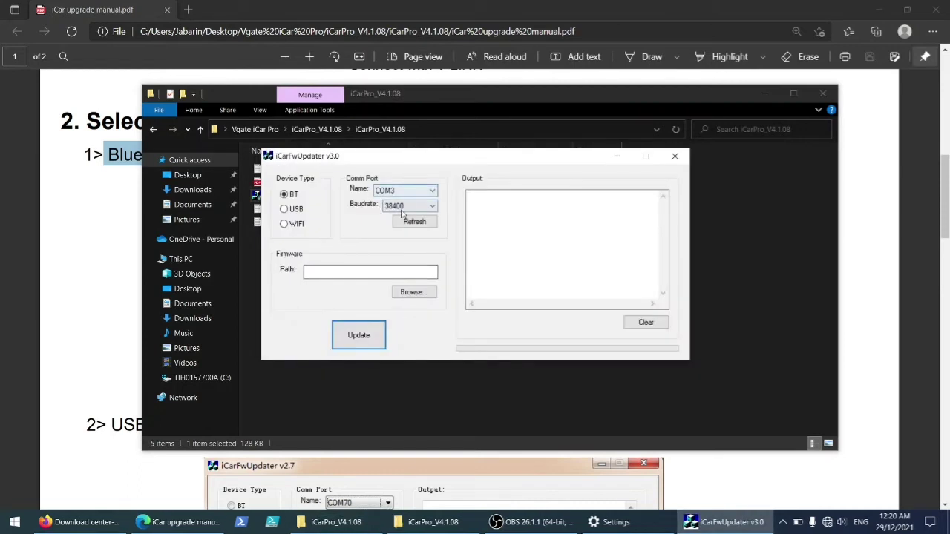
click(415, 222)
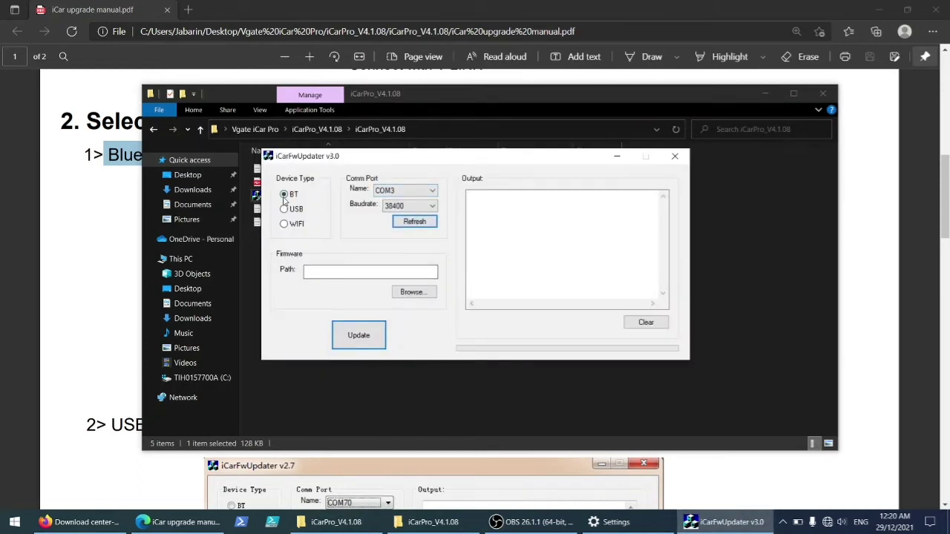
click(410, 190)
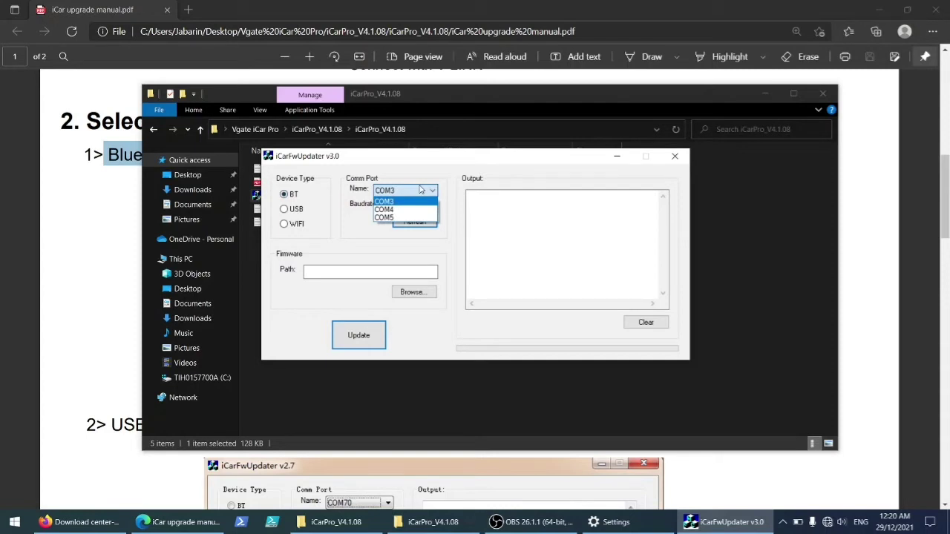
Keep the baud rate at 38400 and the port at COM3
click(97, 221)
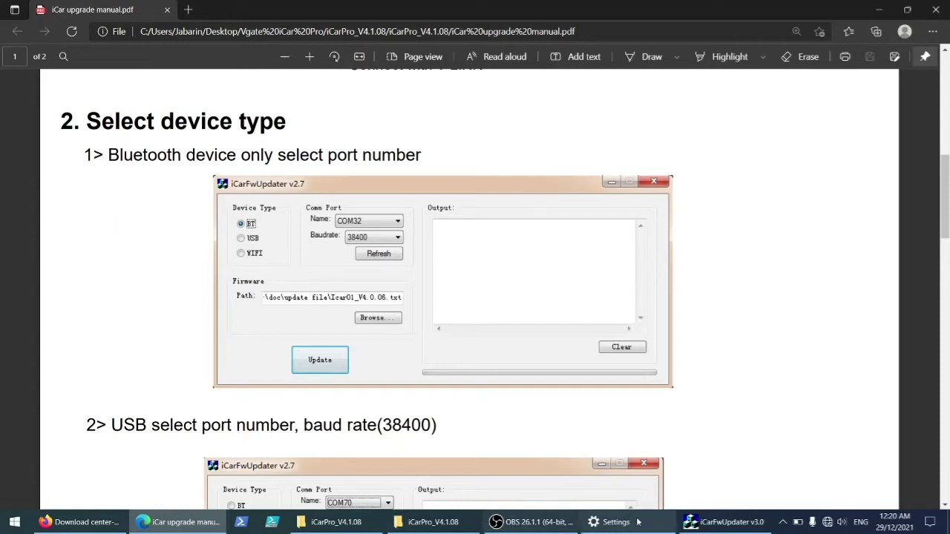
click(726, 522)
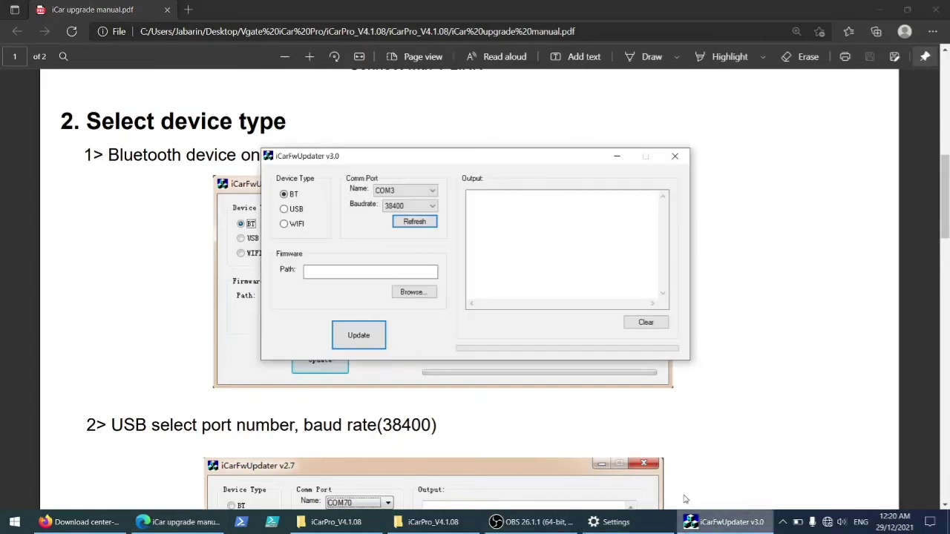
click(404, 208)
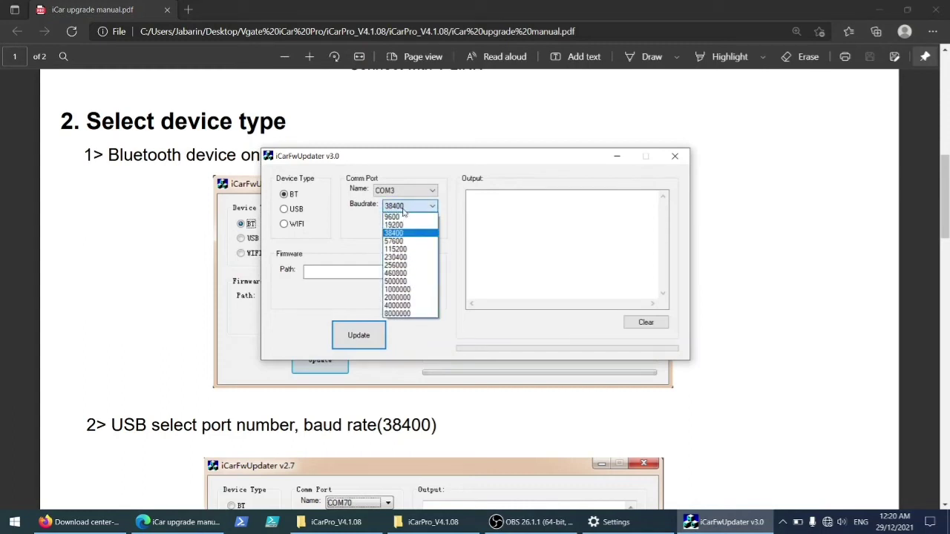
click(403, 210)
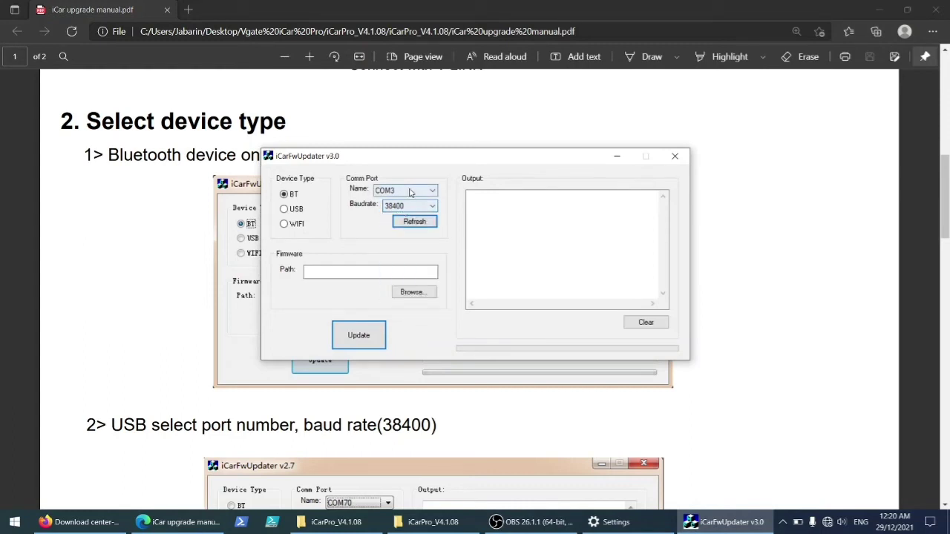
click(410, 191)
click(412, 199)
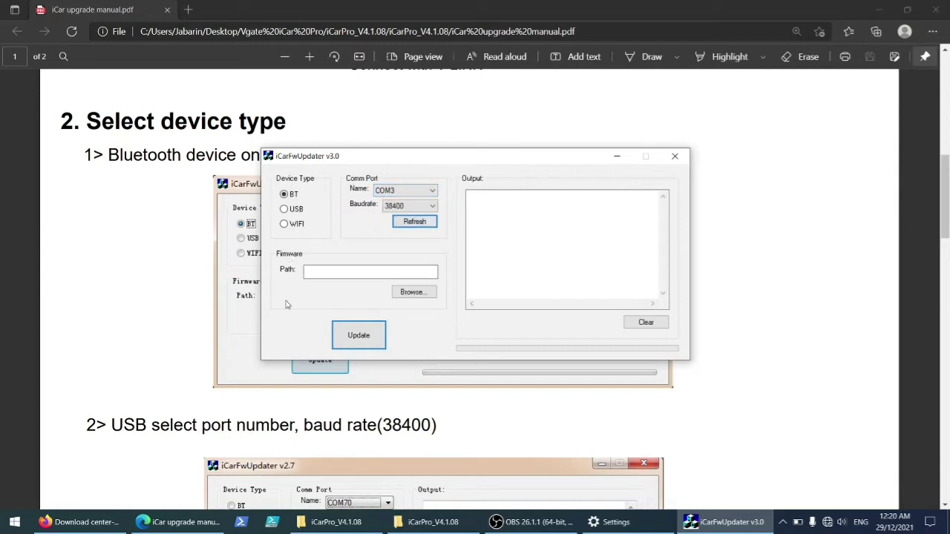
Load iCarPro_V4.1.08.txt as the firmware file
click(418, 293)
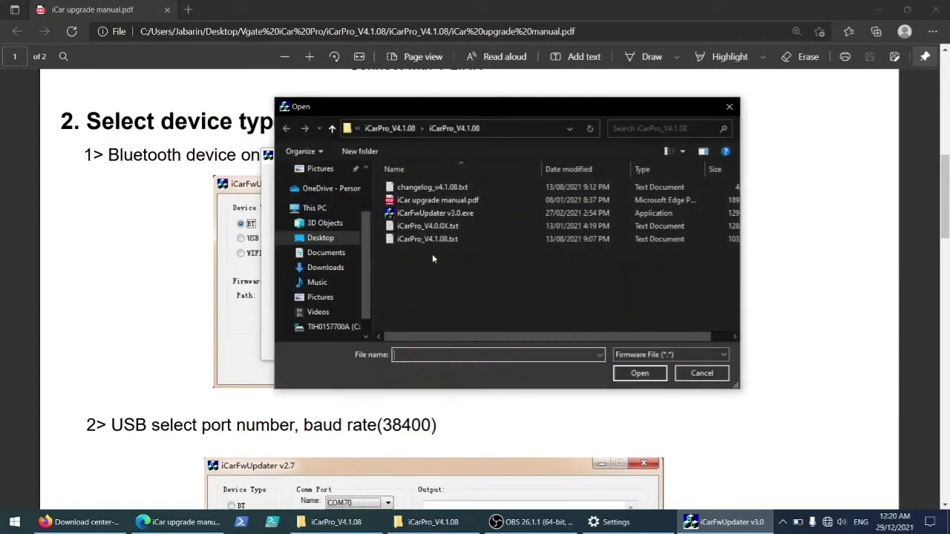
click(427, 239)
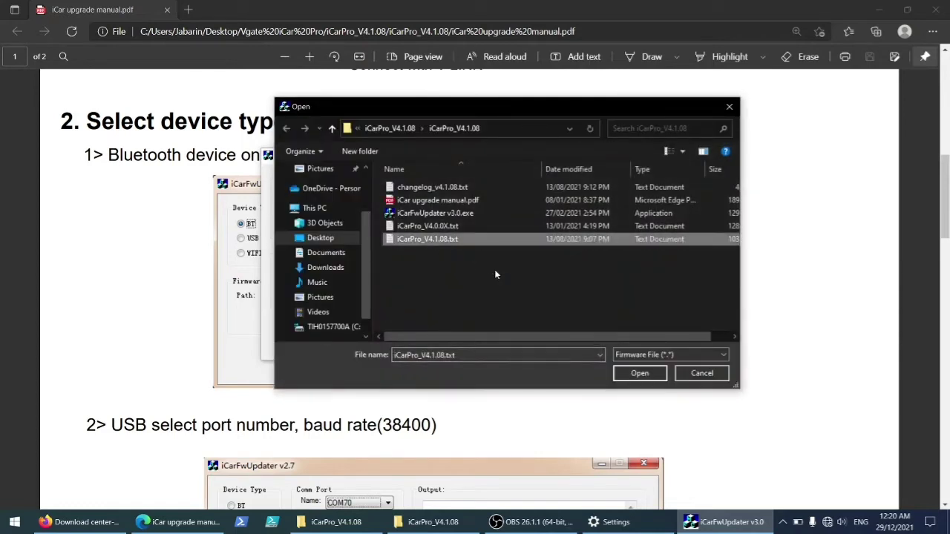
click(630, 374)
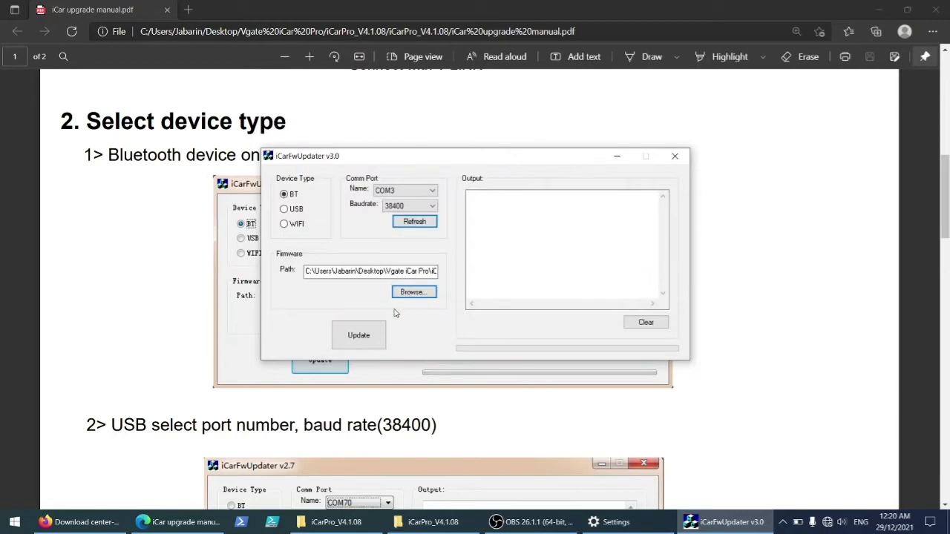
Try the USB and WIFI device types, then set the device type back to BT
click(295, 210)
click(294, 227)
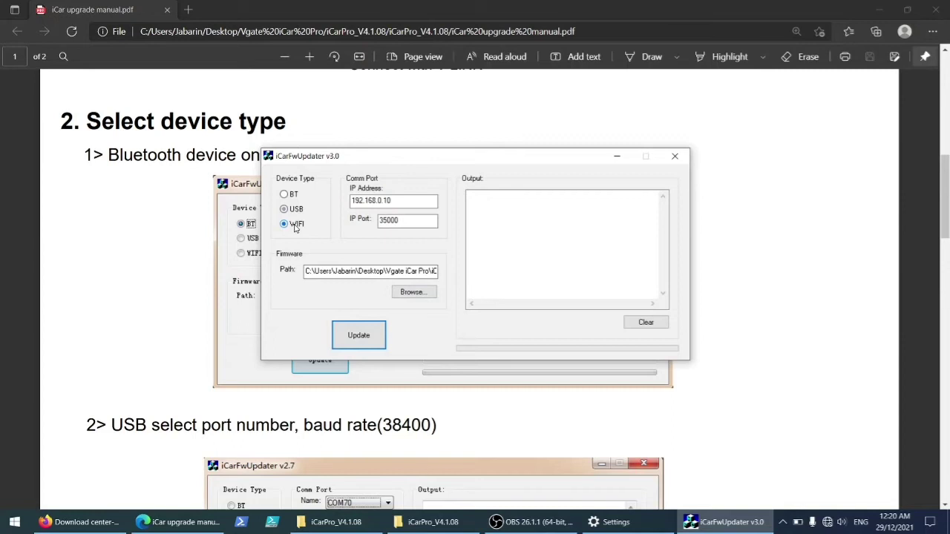
click(290, 195)
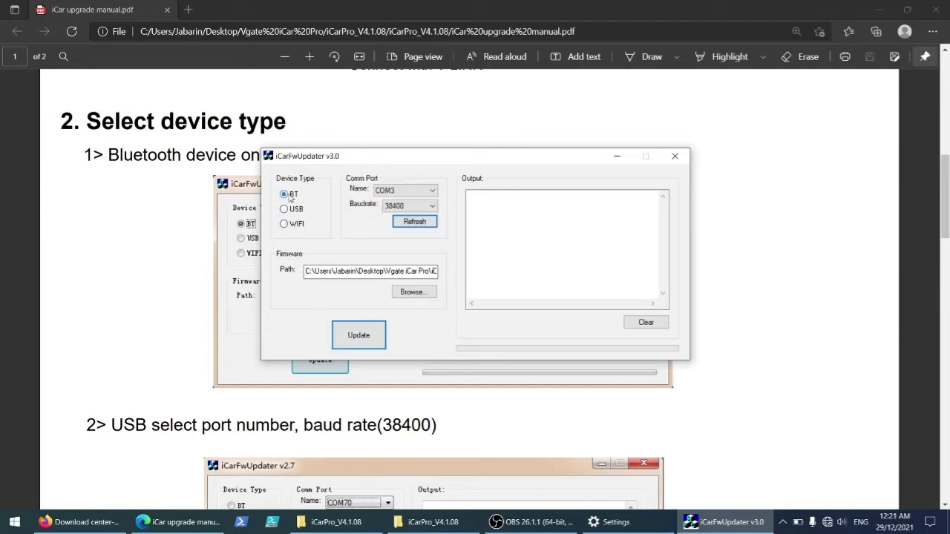
Run the update on COM3, which fails asking to power on the device again
click(358, 340)
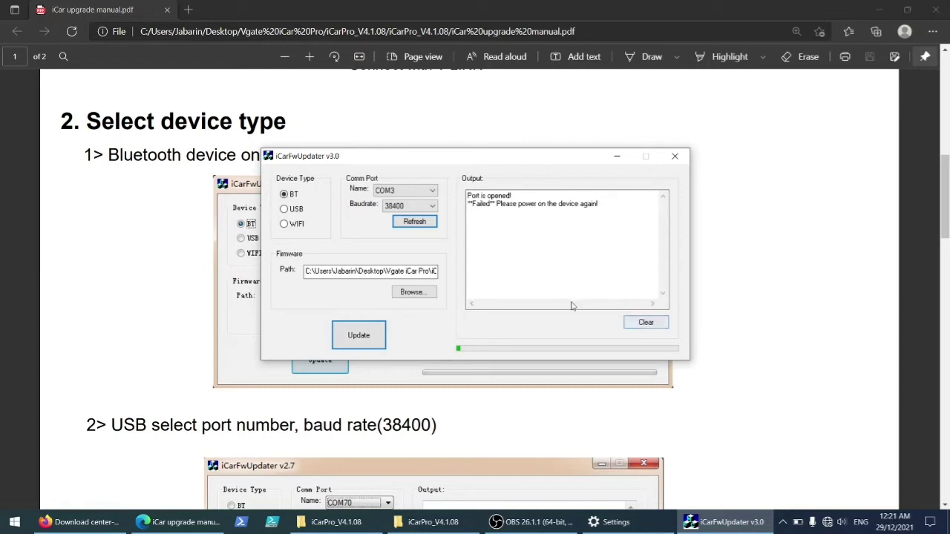
Retry the update on COM4 and highlight the required iCarPro_V4.0.0X version in the output
click(420, 194)
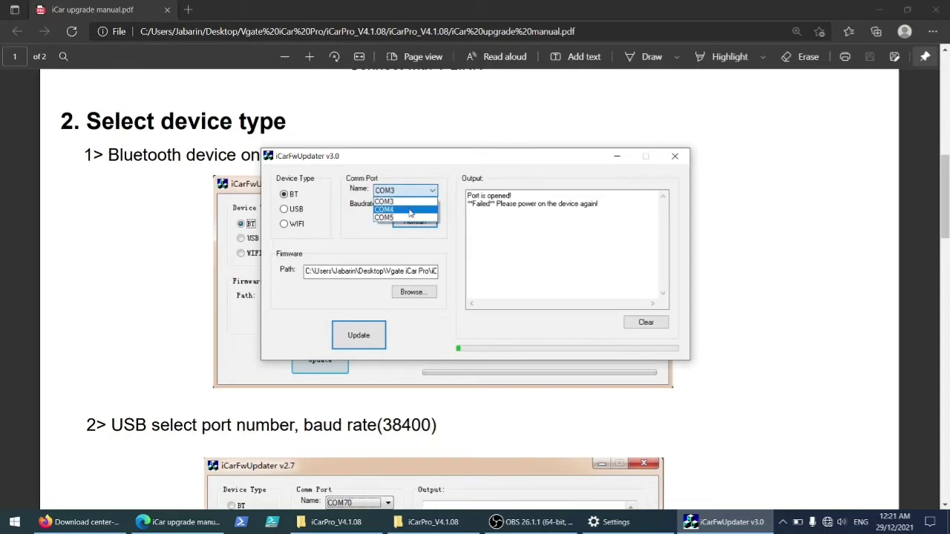
click(411, 210)
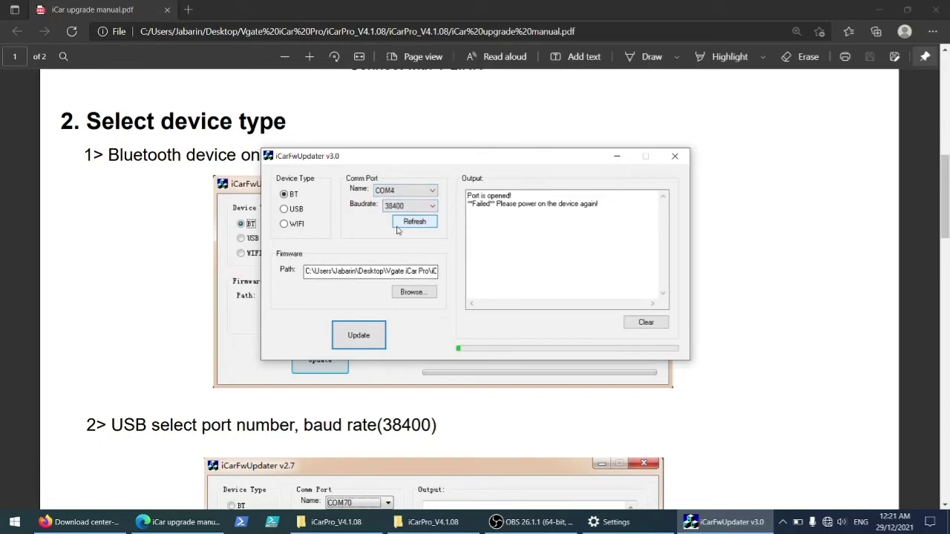
click(355, 334)
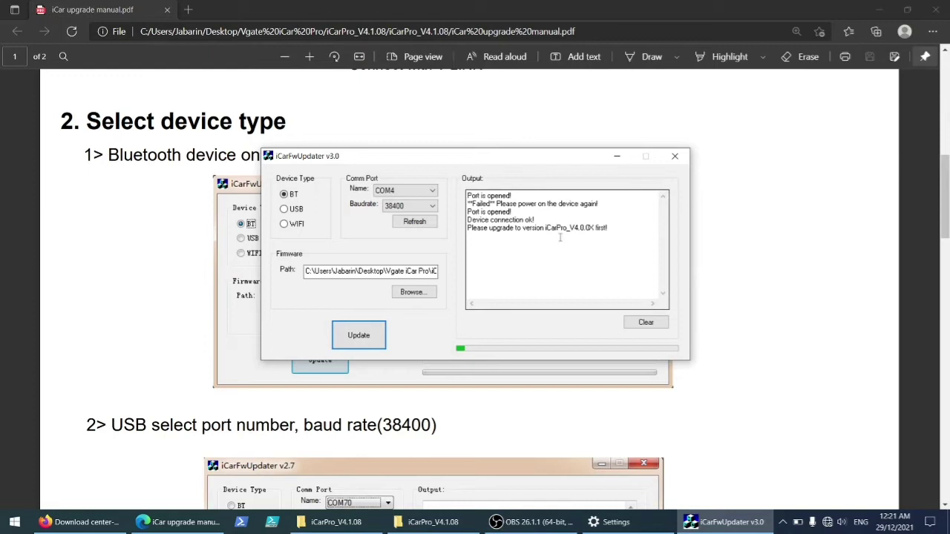
drag(523, 228, 594, 228)
click(411, 293)
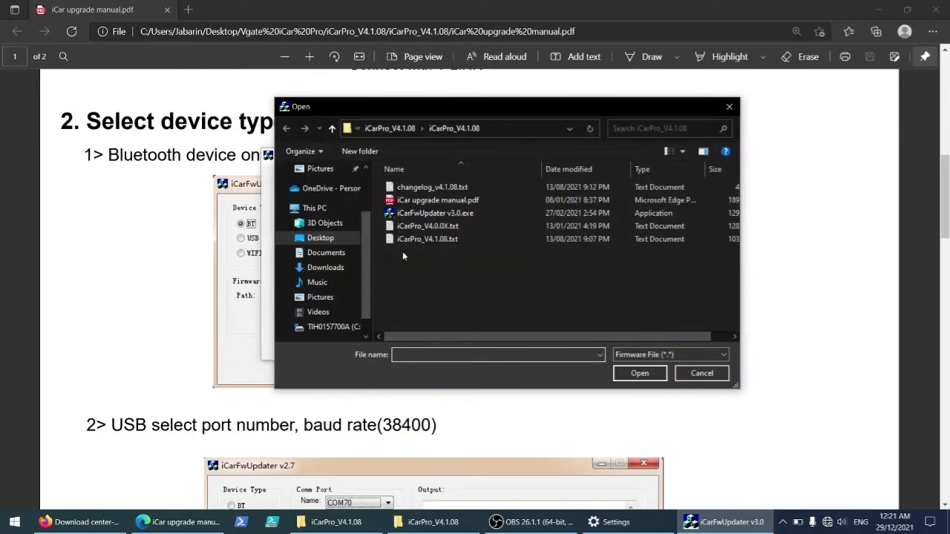
Keep COM4 as the port and load iCarPro_V4.0.0X.txt as the firmware file
click(701, 374)
click(399, 194)
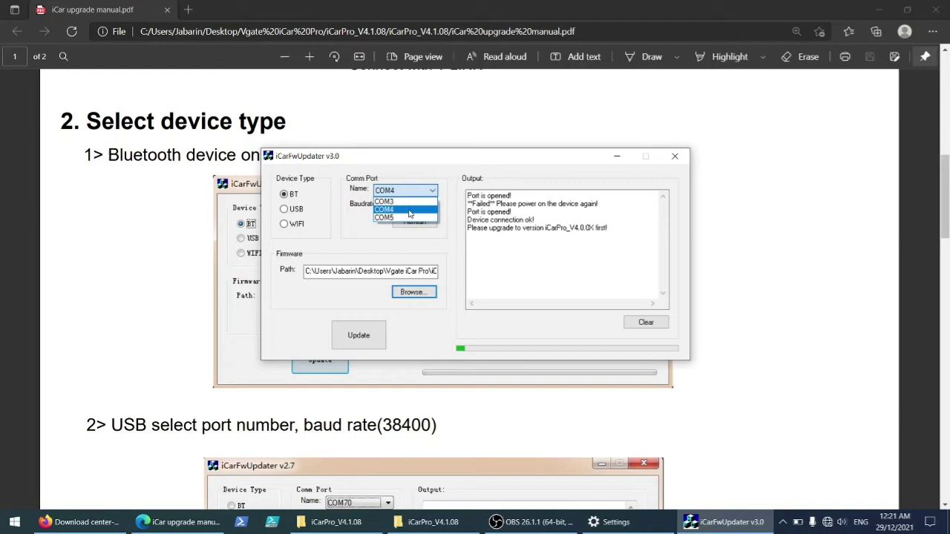
click(343, 214)
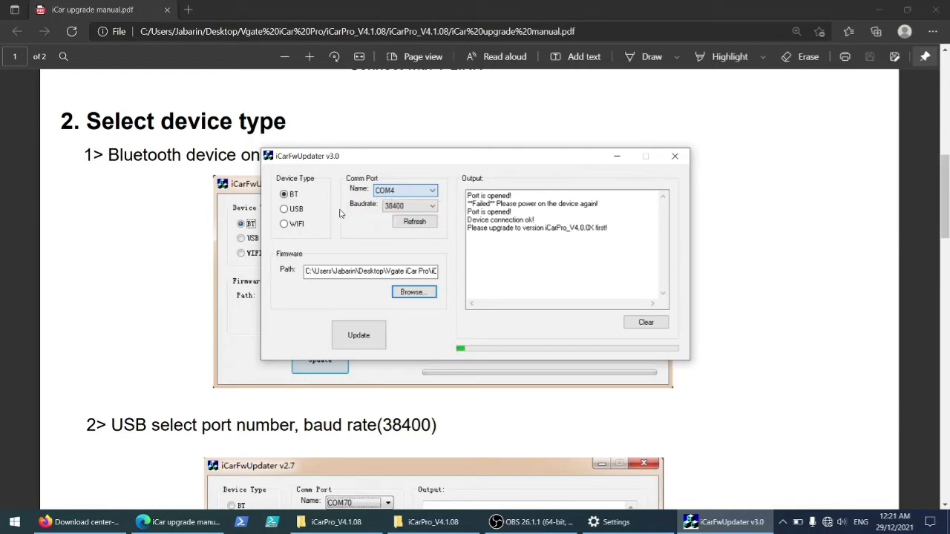
click(428, 294)
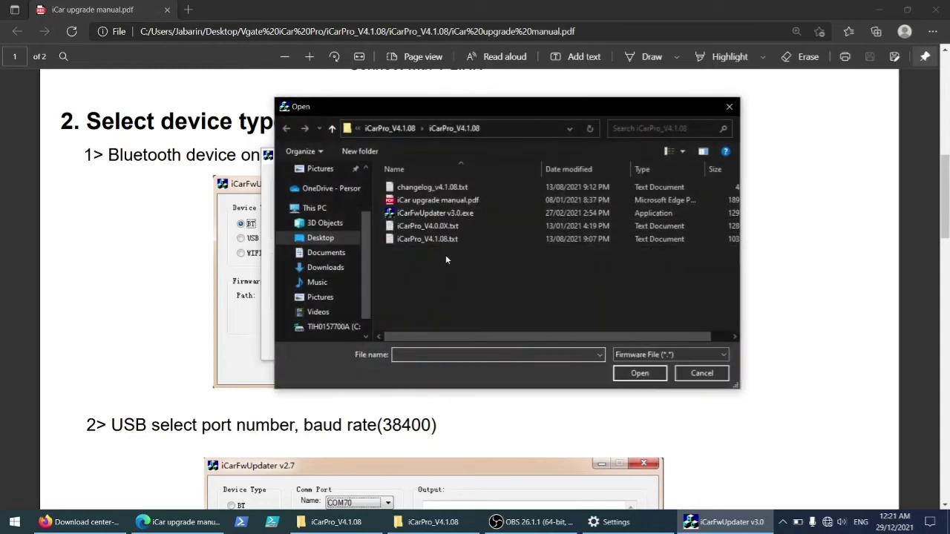
click(438, 226)
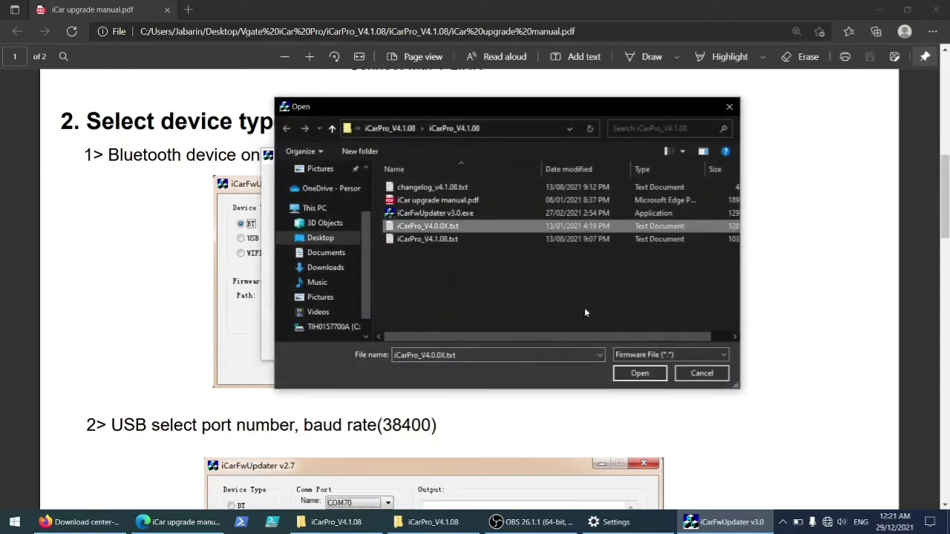
click(643, 375)
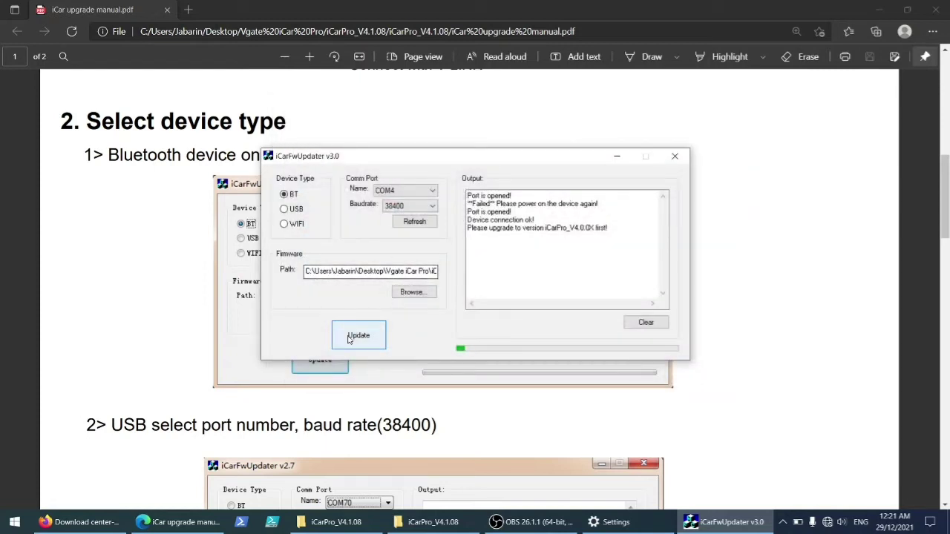
Clear the old output log and start flashing the V4.0.0X firmware to the adapter
click(637, 323)
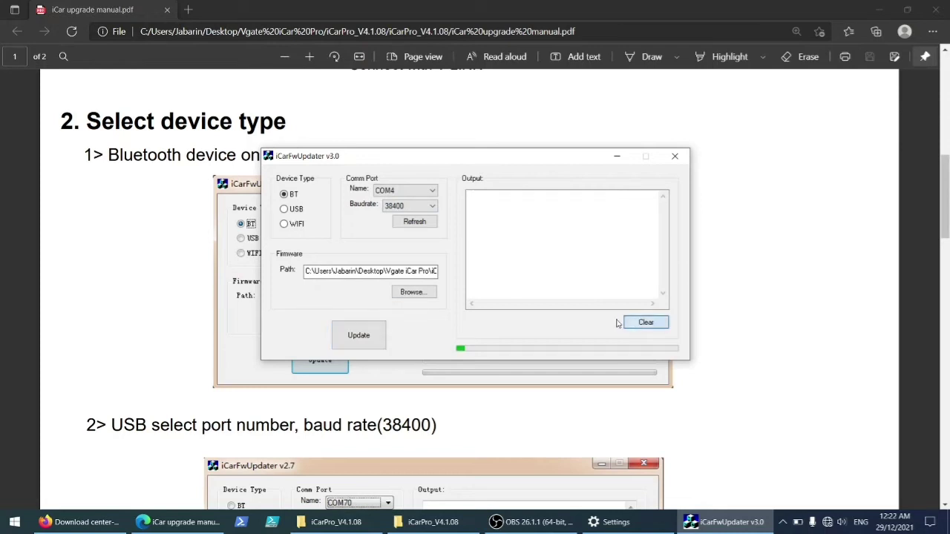
click(355, 335)
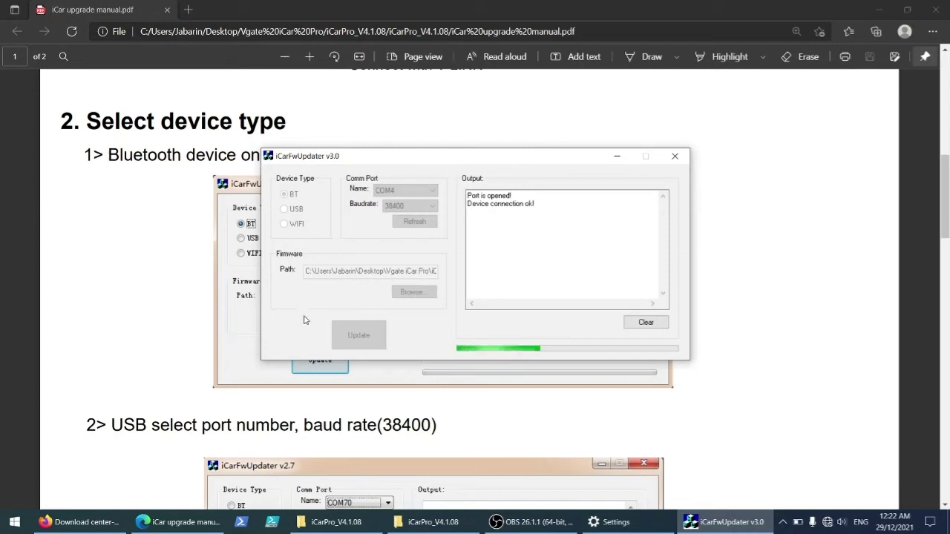
Check the iCarPro_V4.0.0X.txt and iCarPro_V4.1.08.txt files, then return to the running updater
click(346, 524)
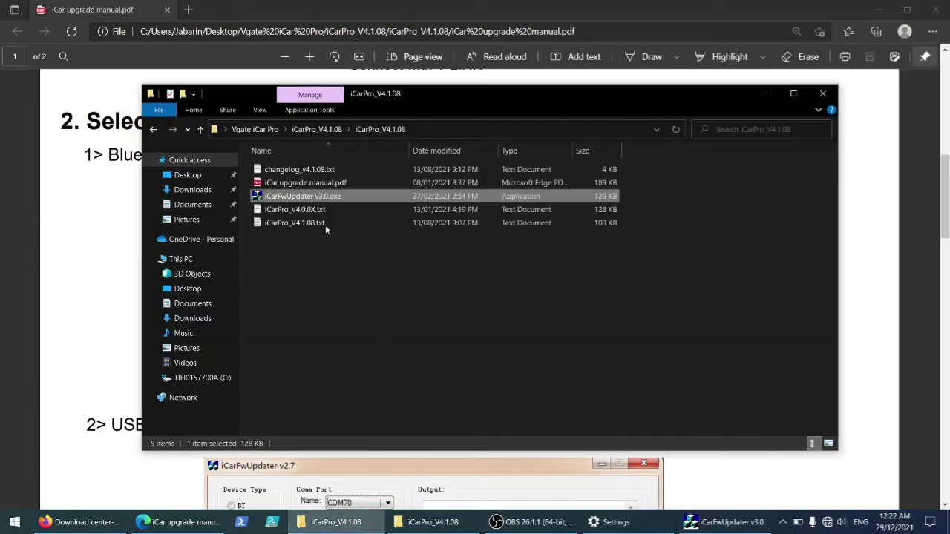
click(269, 209)
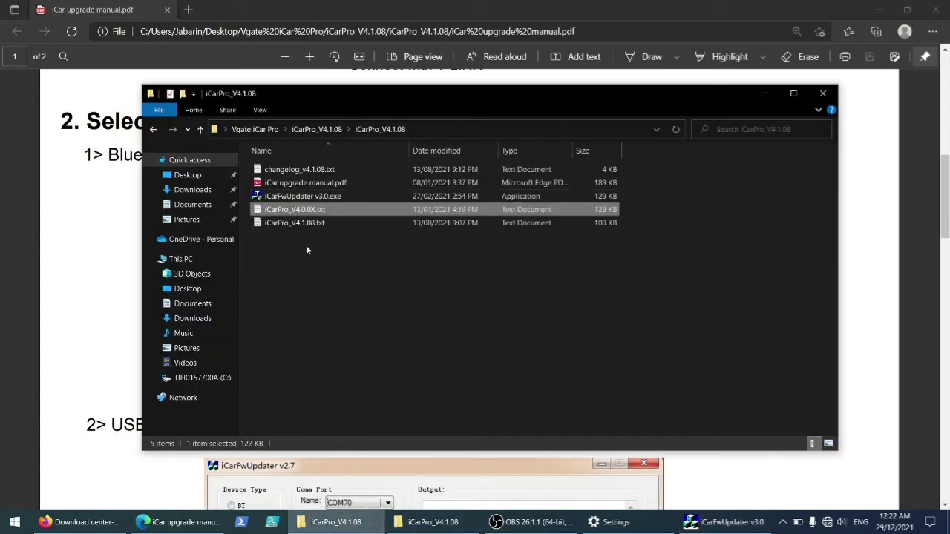
click(274, 225)
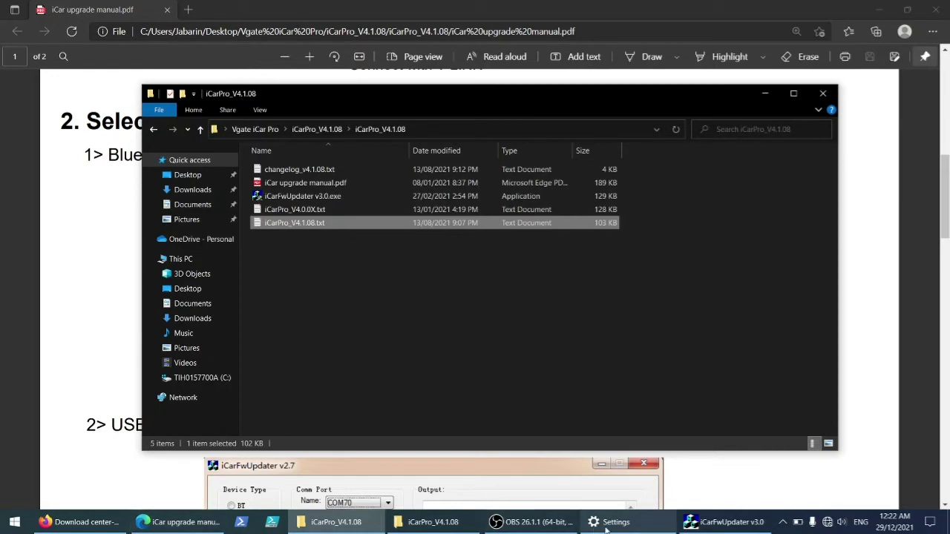
click(724, 522)
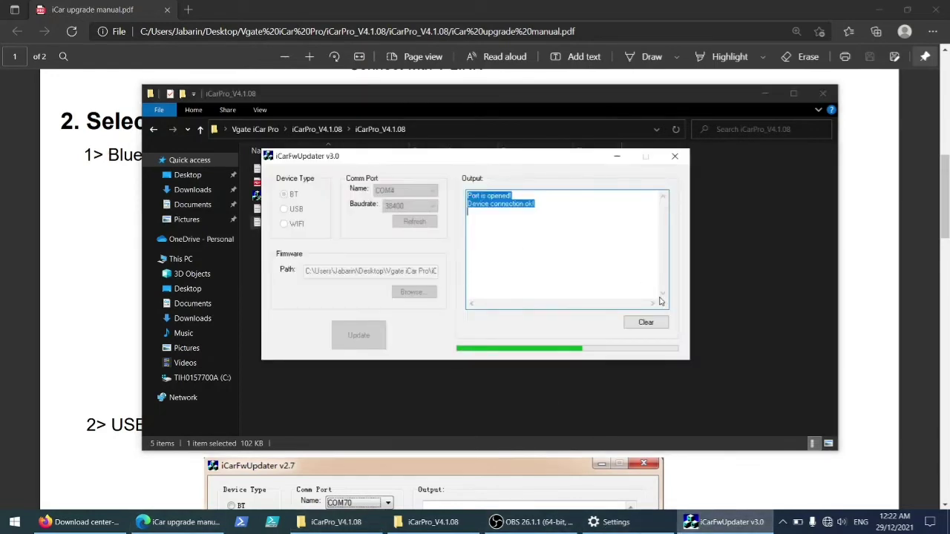
Minimize the firmware folder window and let the V4.0.0X update run to completion
click(762, 97)
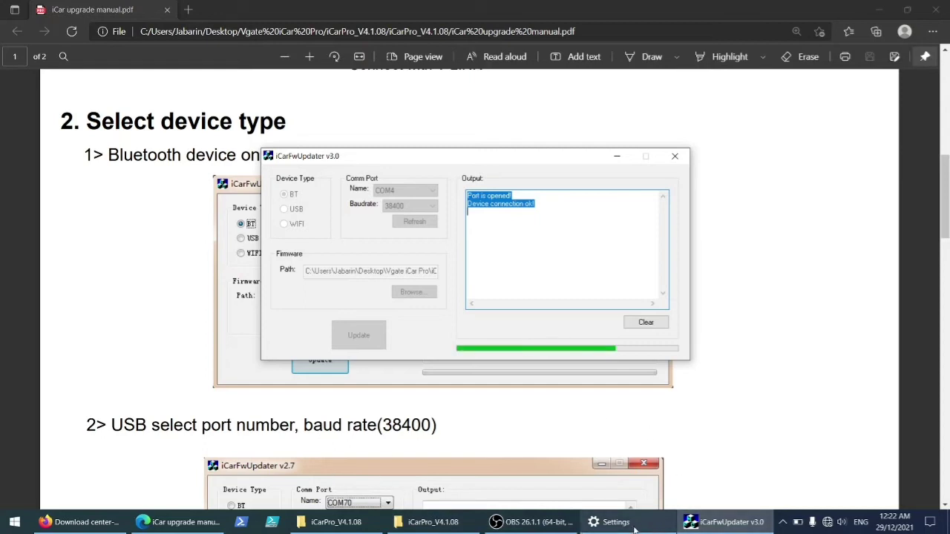
mouse_move(635, 529)
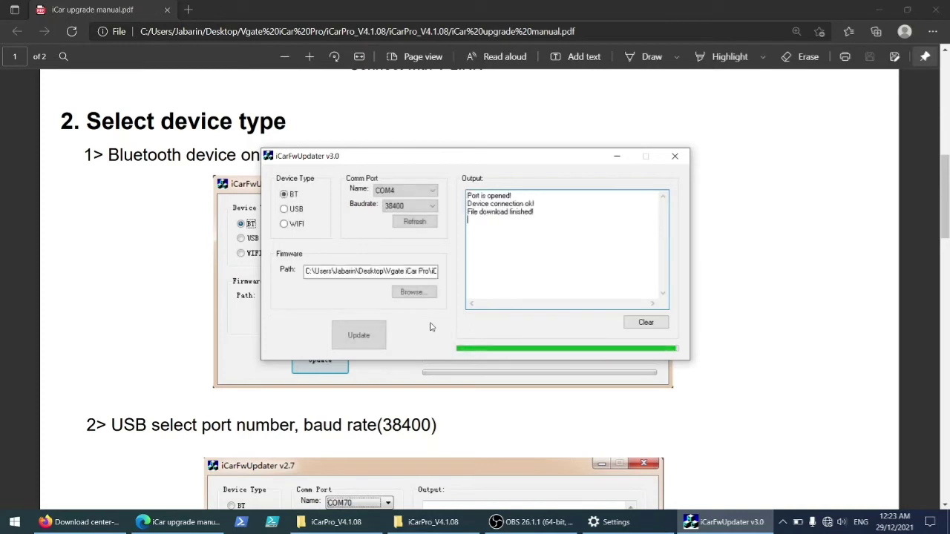
click(506, 245)
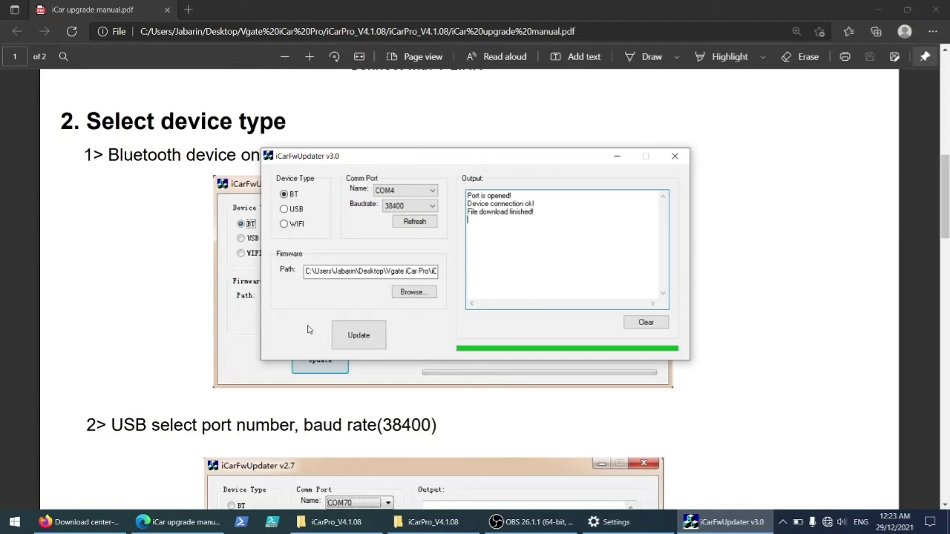
Read the manual's step 5 and highlight the 'If the upgrade fails' note, then return to the updater
click(137, 285)
scroll(219, 286, down, 6)
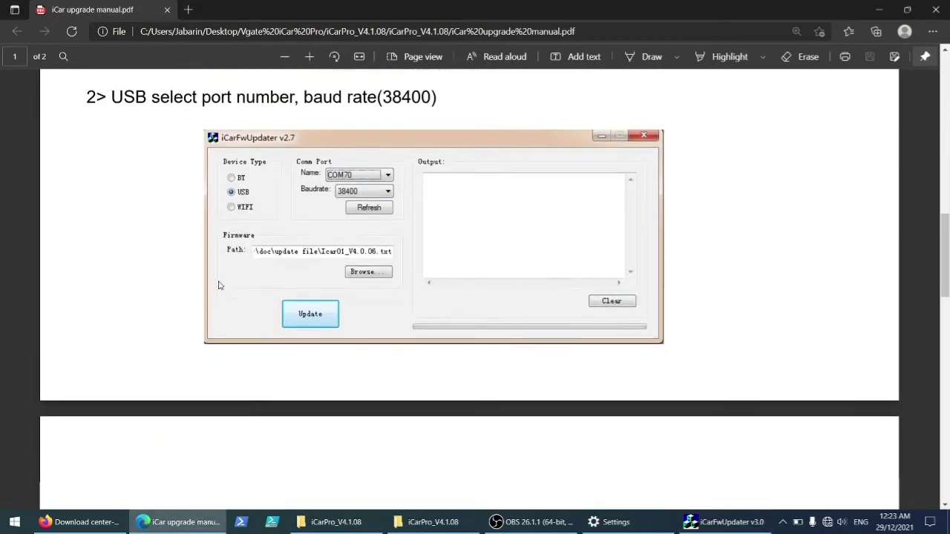
scroll(219, 286, down, 8)
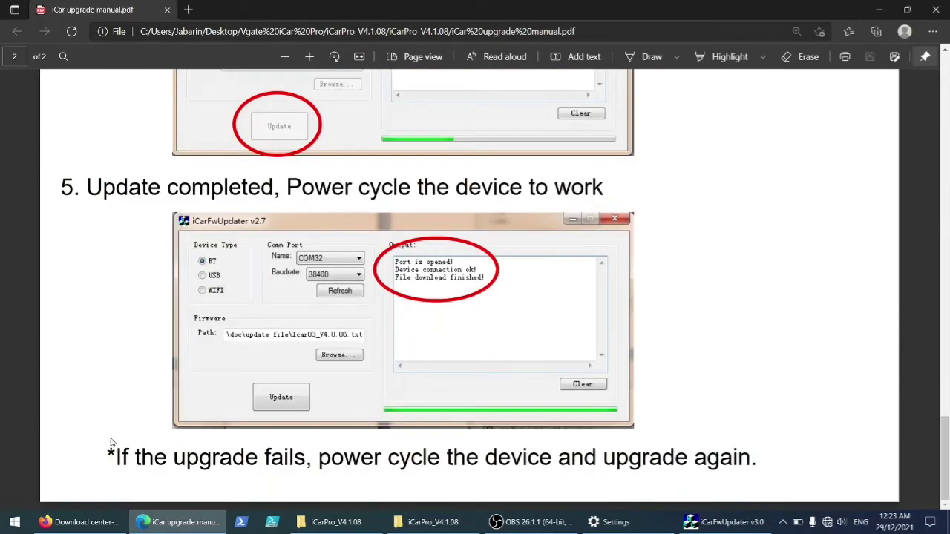
drag(112, 443, 735, 448)
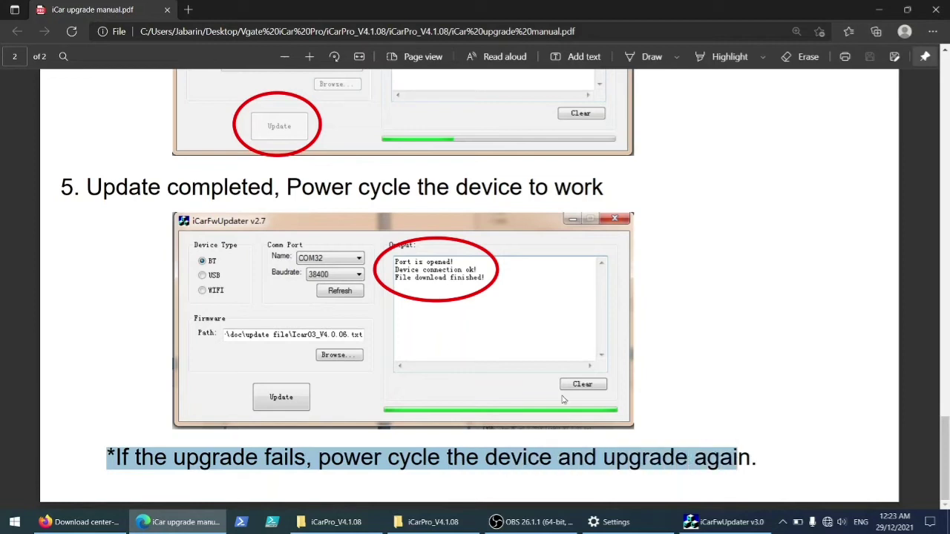
scroll(563, 401, up, 15)
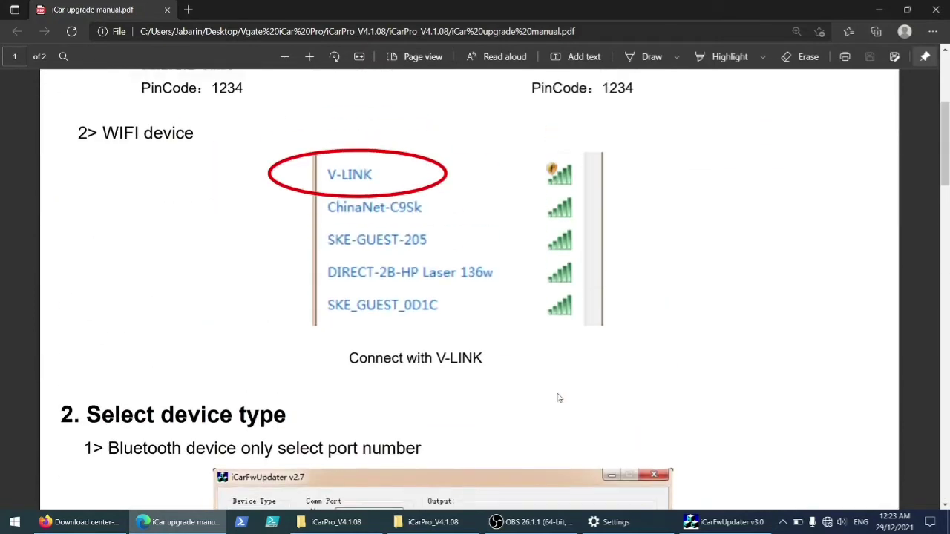
scroll(559, 398, down, 8)
scroll(557, 393, up, 4)
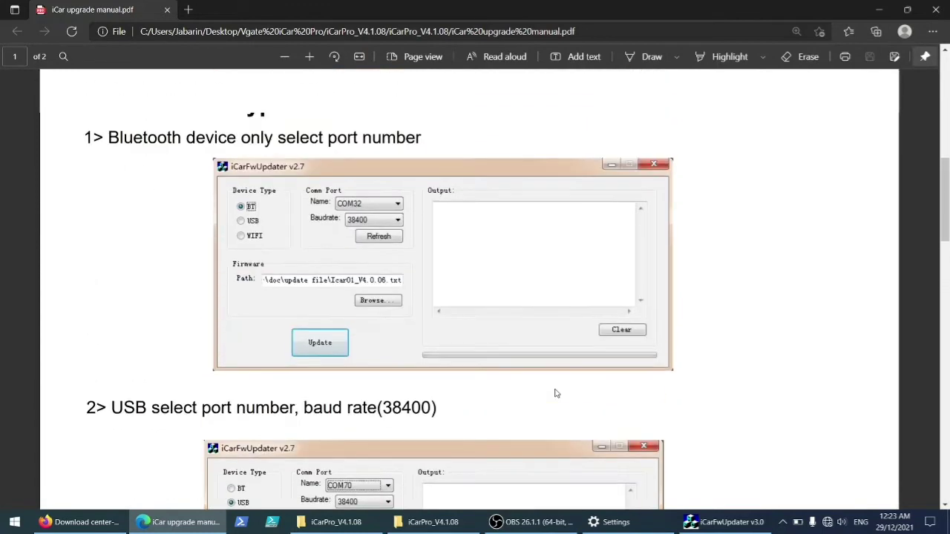
scroll(557, 393, up, 2)
click(720, 522)
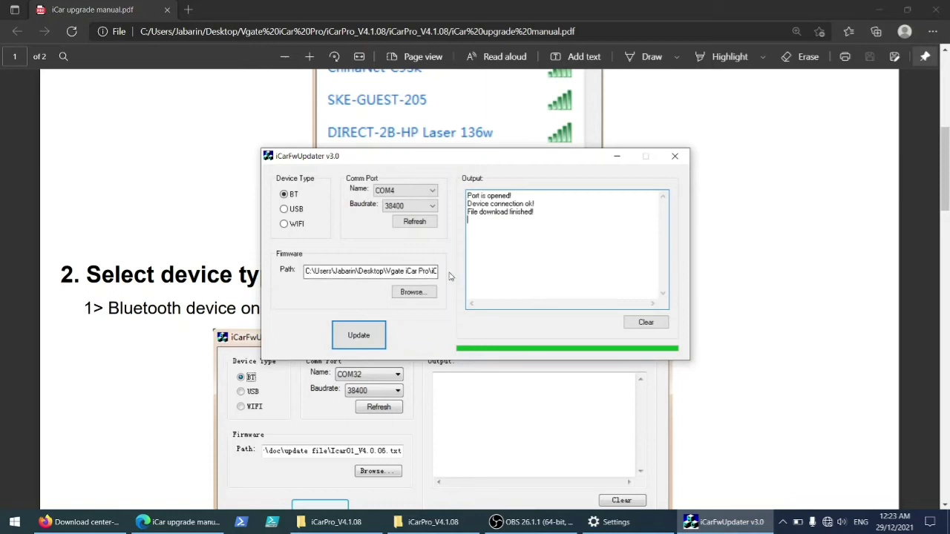
click(571, 259)
Start scanning for a new Bluetooth device, then cancel it and close Settings
click(616, 522)
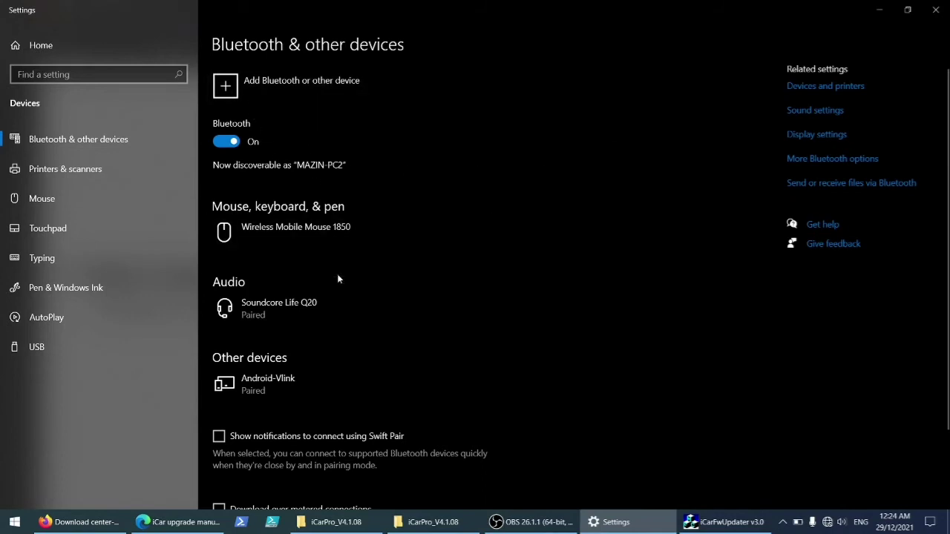
click(344, 86)
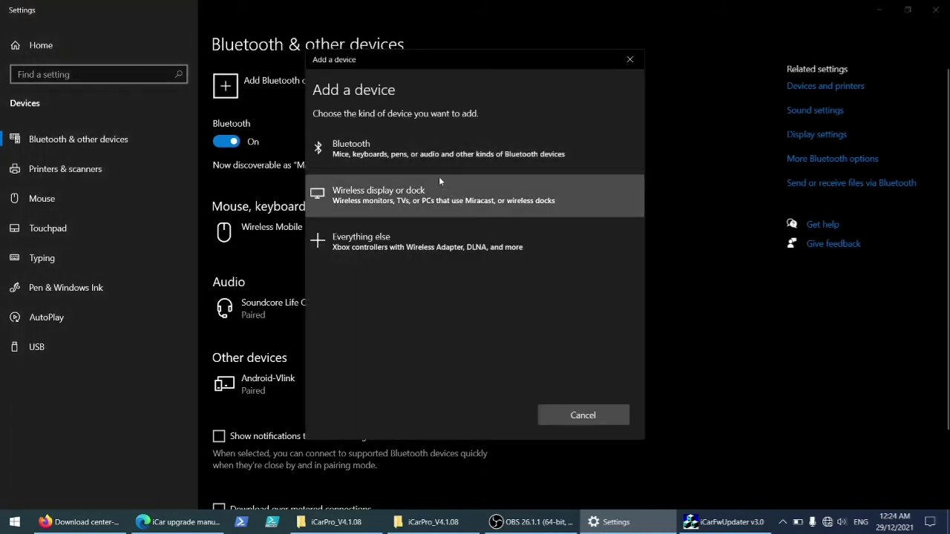
click(435, 156)
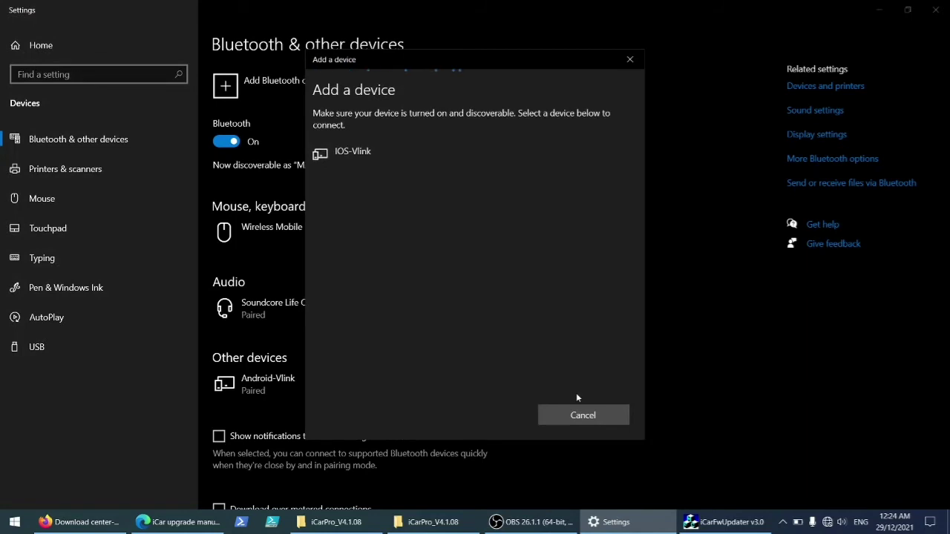
click(593, 417)
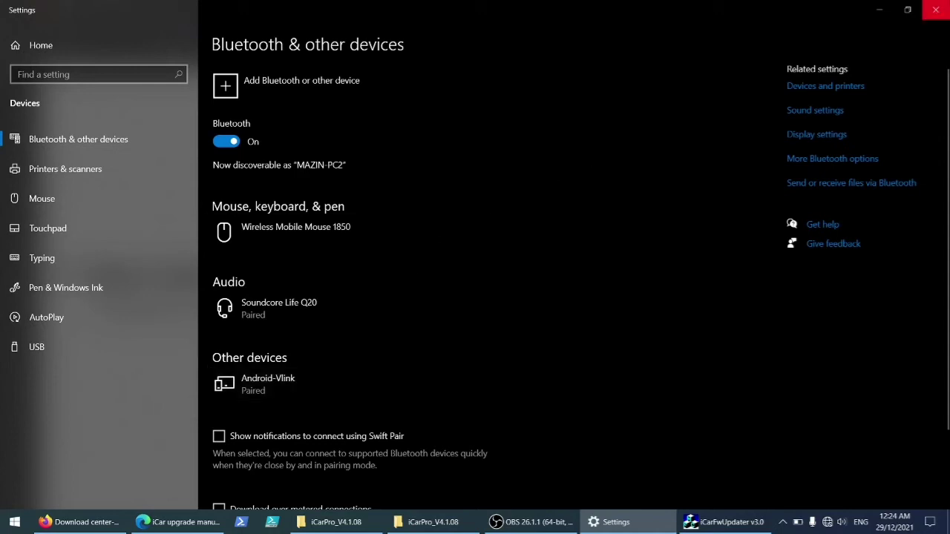
click(936, 10)
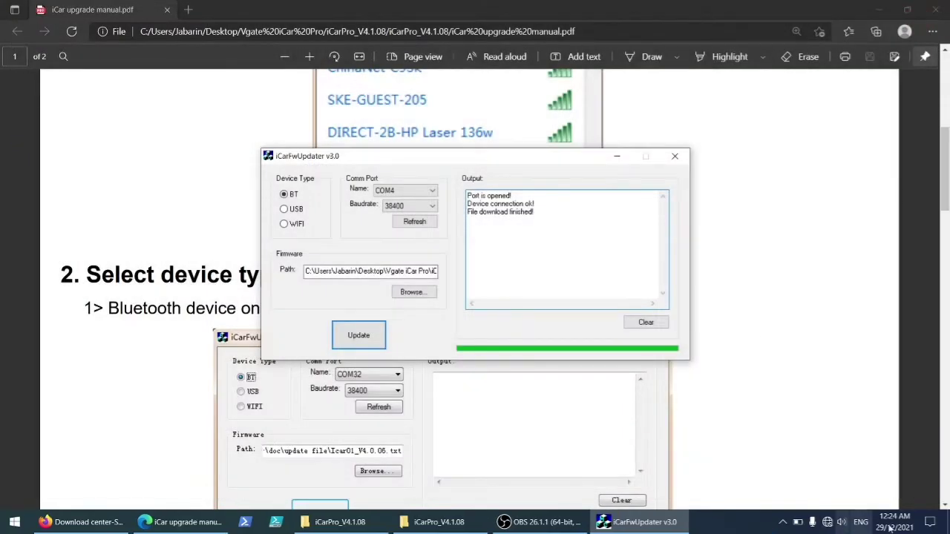
Reopen Bluetooth settings from quick actions, check Android-Vlink's options, and restore the updater
click(930, 524)
right_click(841, 316)
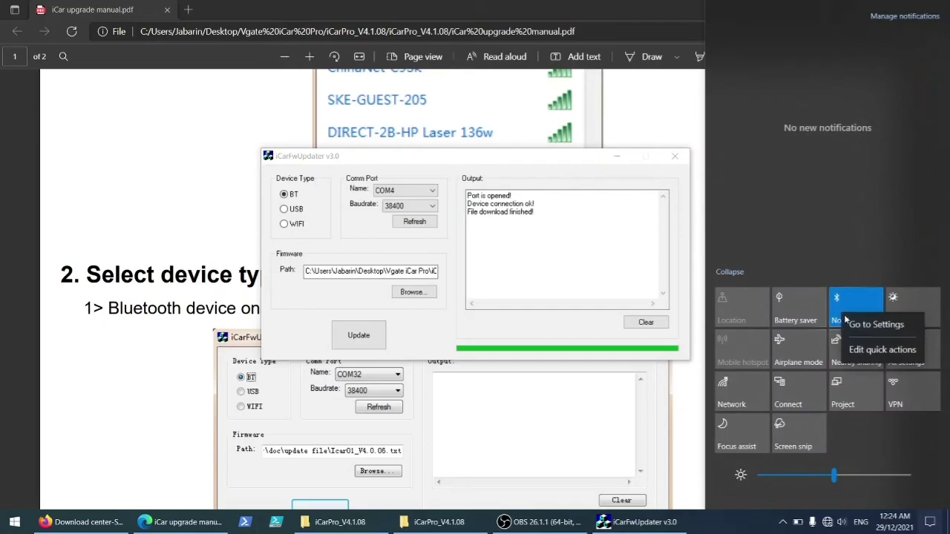
click(839, 320)
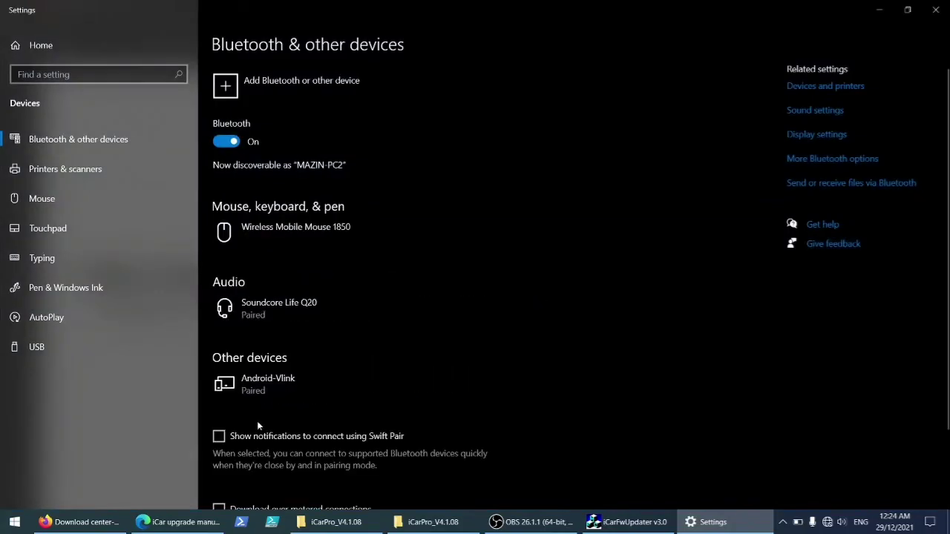
click(296, 378)
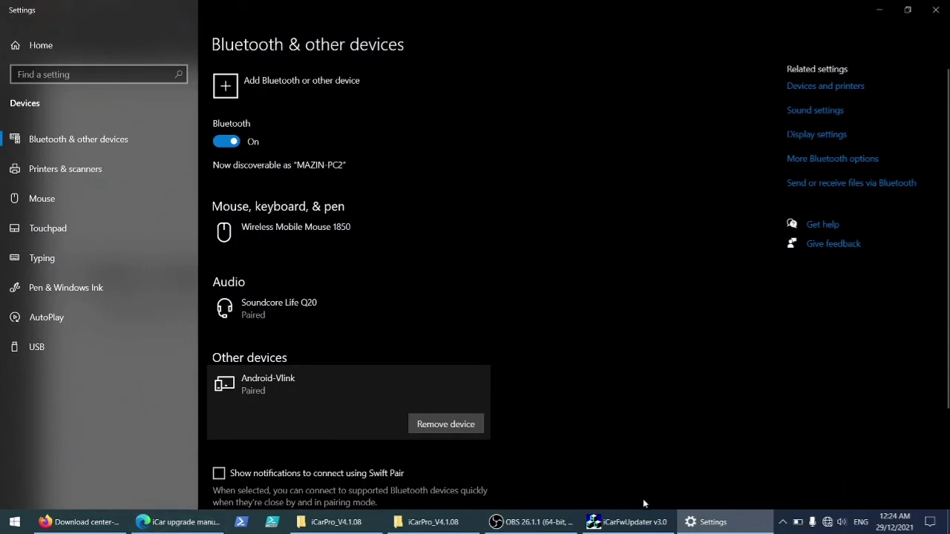
click(633, 521)
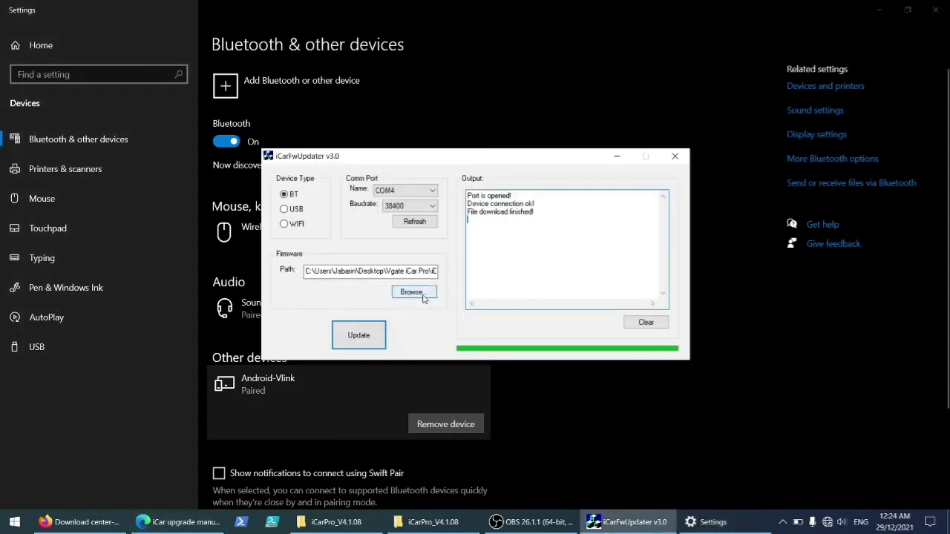
Clear the output log and load iCarPro_V4.1.08.txt as the firmware file
click(647, 323)
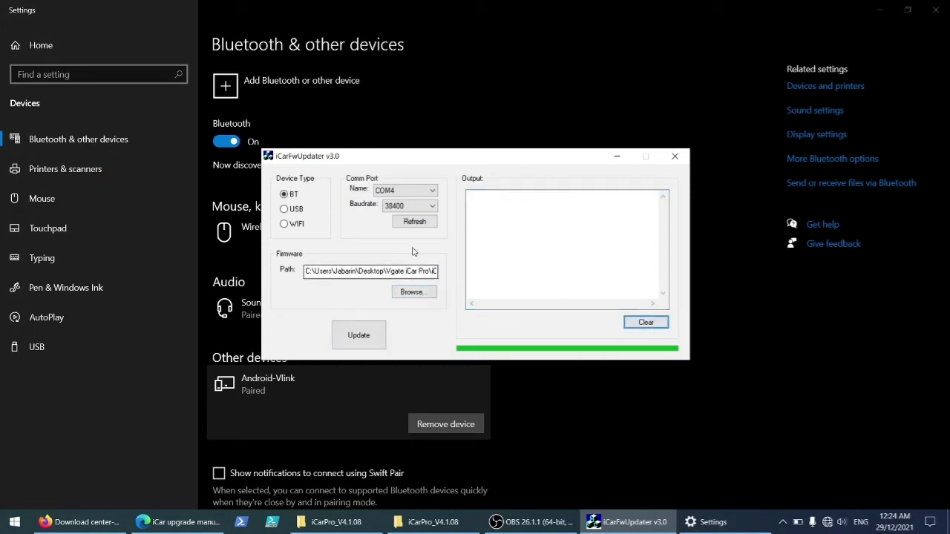
click(404, 293)
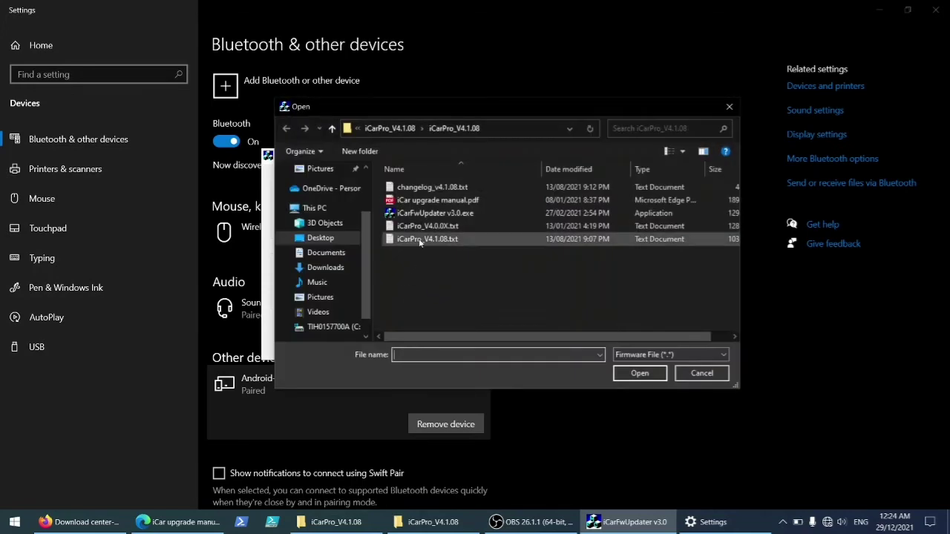
click(421, 240)
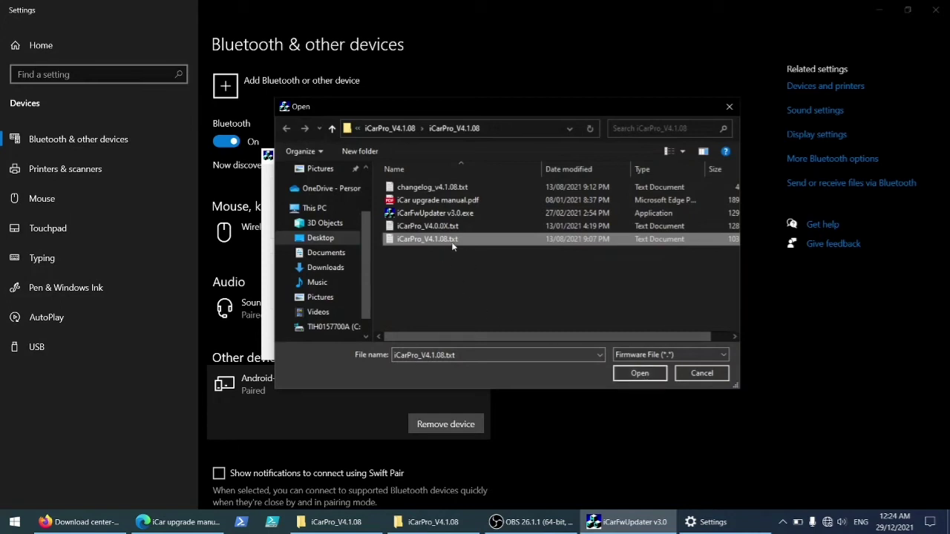
click(640, 374)
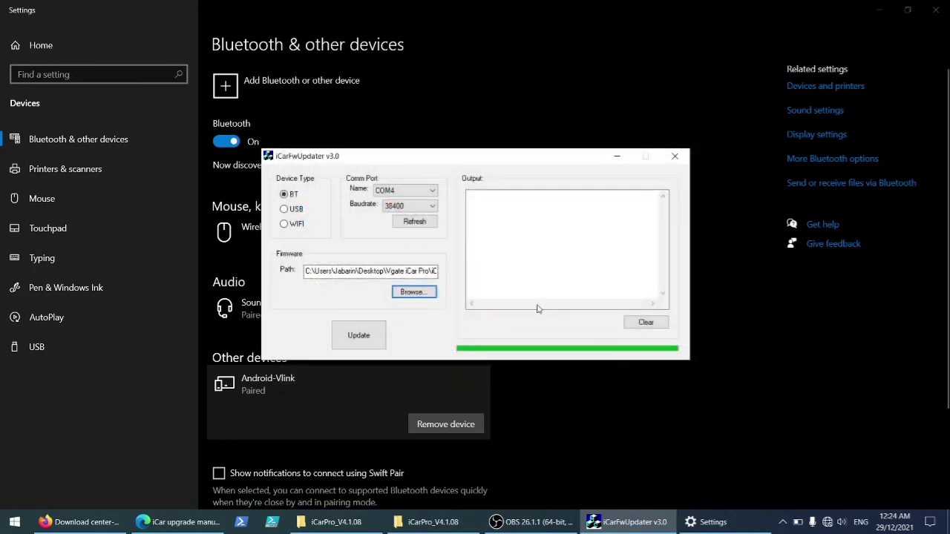
Flash iCarPro_V4.1.08 until 'File download finished!' appears, then clear the log
click(366, 334)
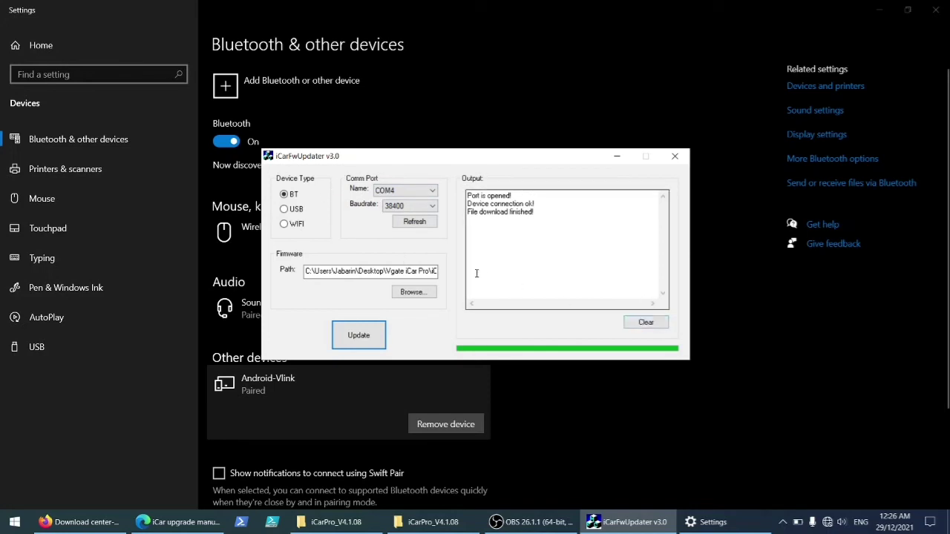
click(646, 323)
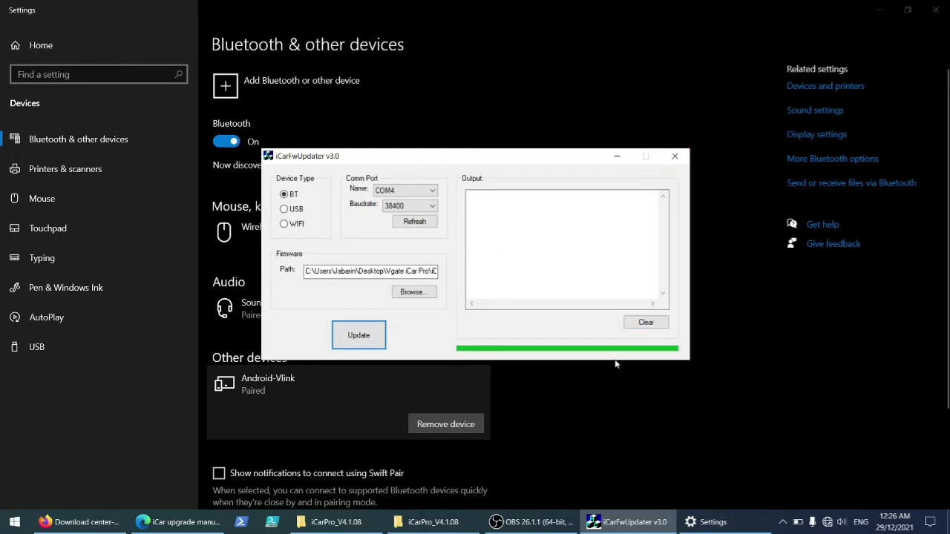
Close iCarFwUpdater and glance at the phone's notification shade
click(672, 158)
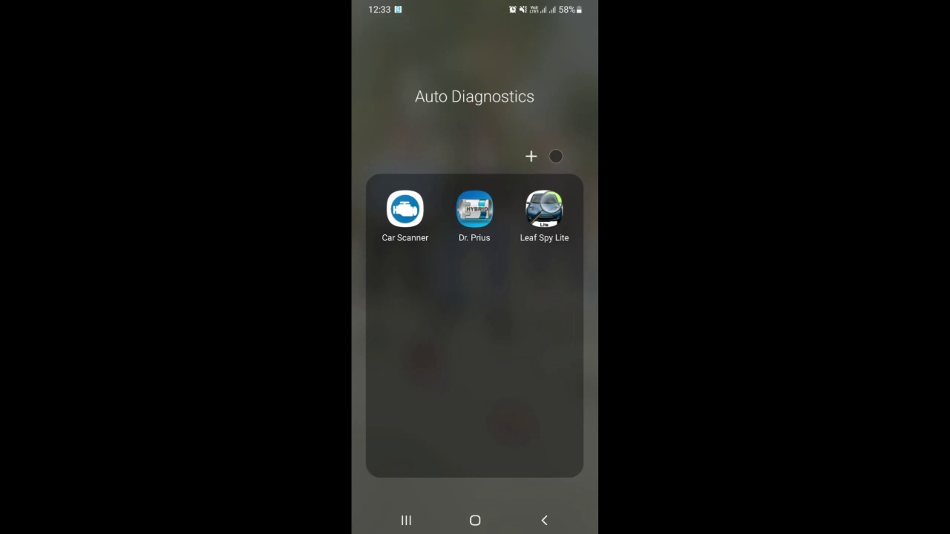
drag(475, 7, 475, 334)
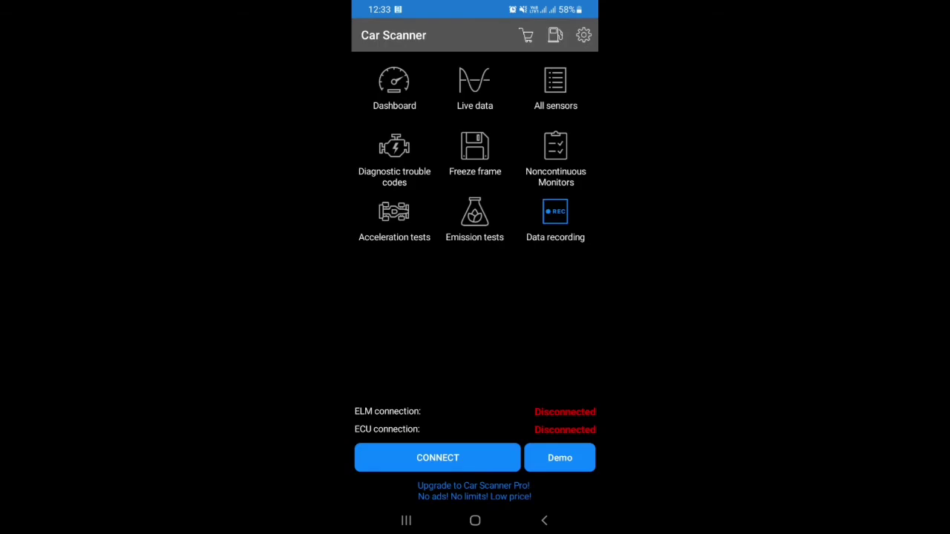
Connect Car Scanner to the adapter and ECU, then briefly browse Coding & Service's Service and maintenance
click(437, 458)
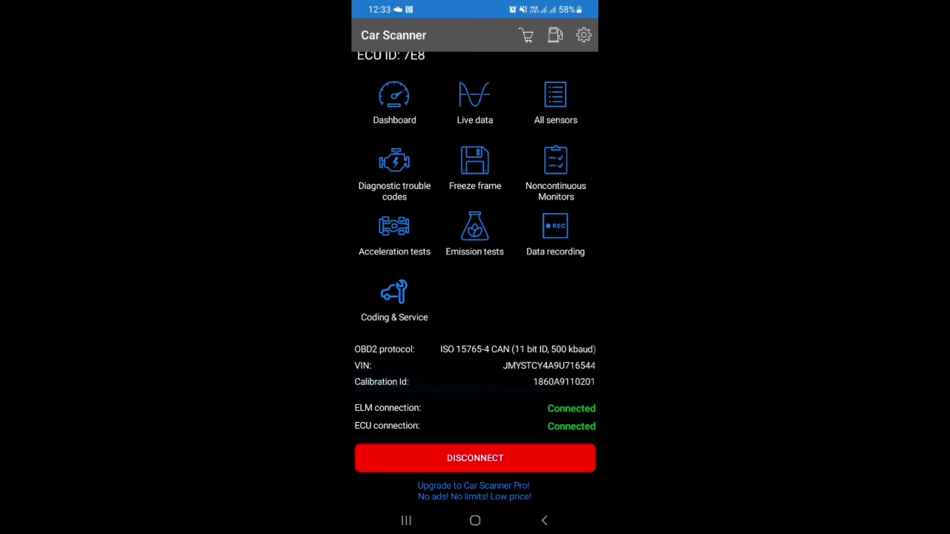
click(394, 297)
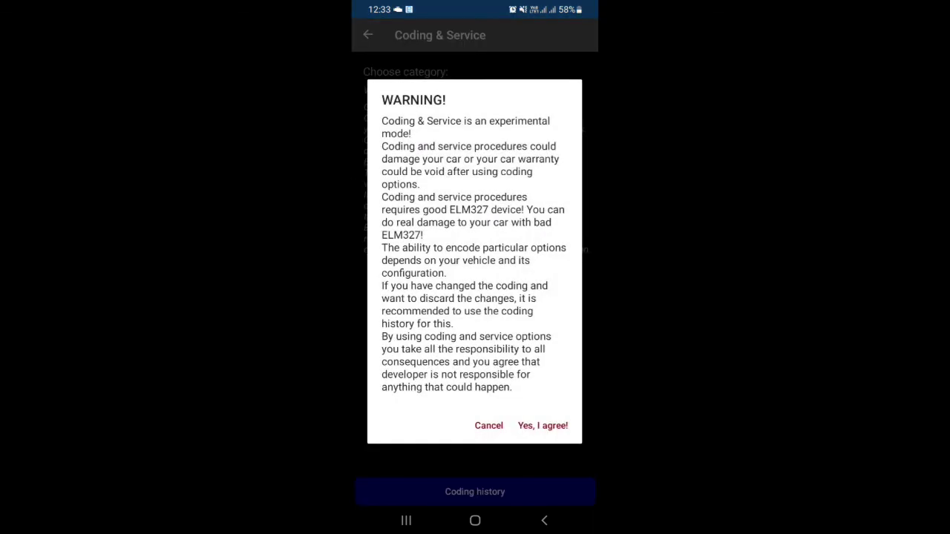
click(543, 426)
click(445, 99)
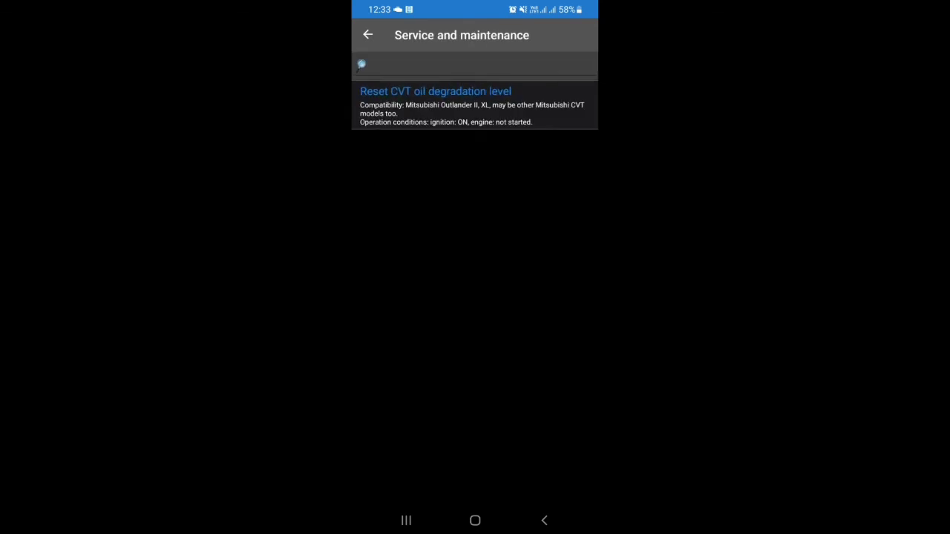
click(545, 521)
click(544, 521)
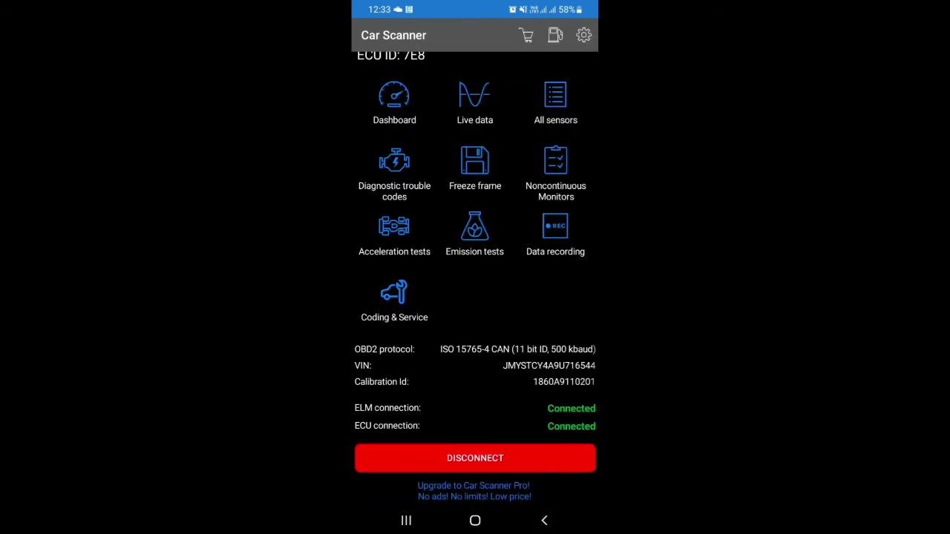
click(556, 100)
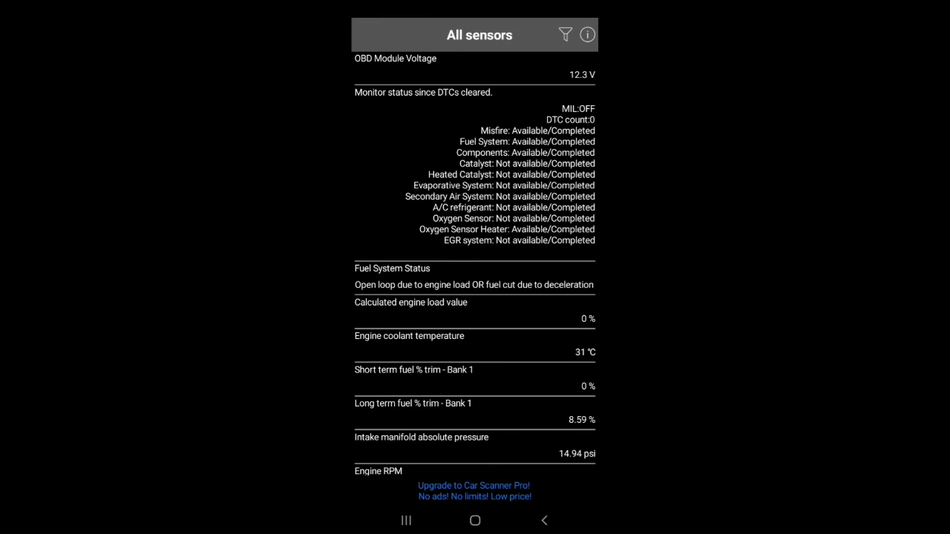
scroll(475, 264, down, 5)
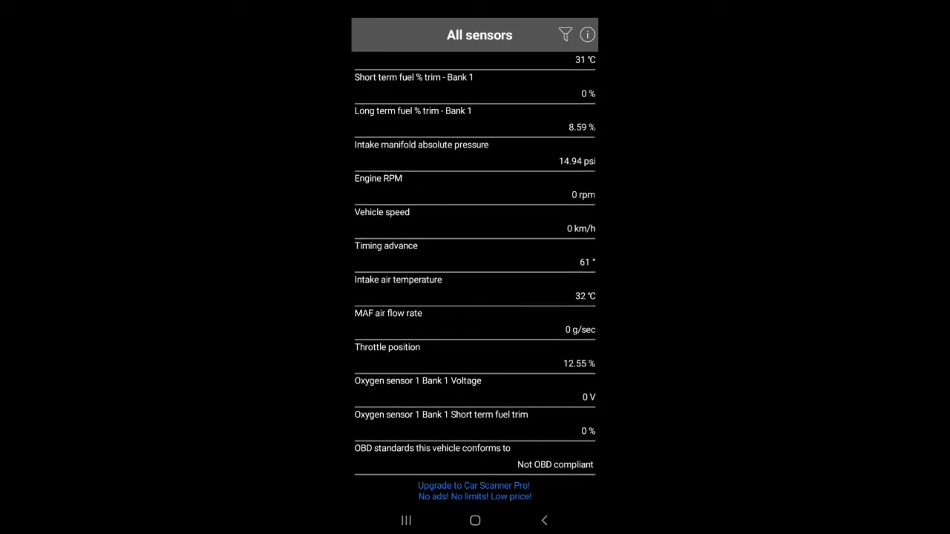
scroll(475, 264, down, 6)
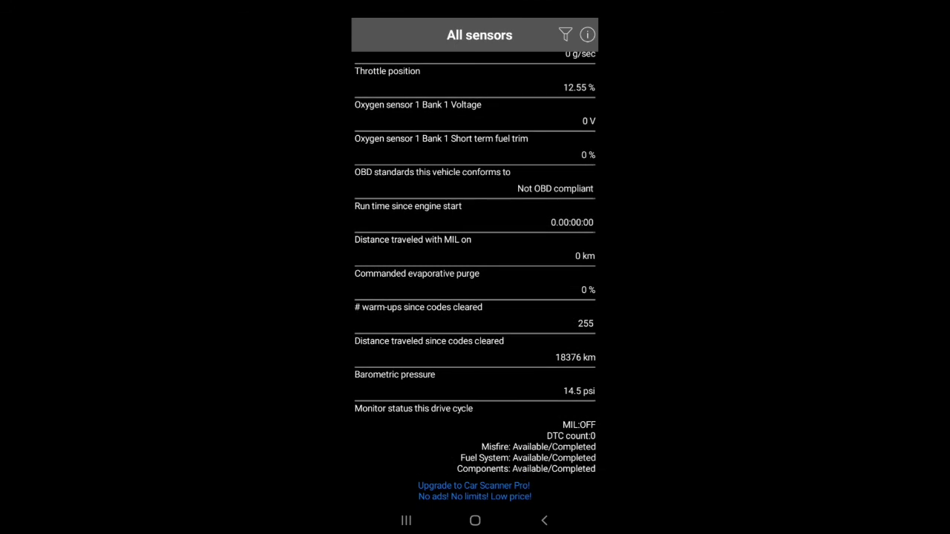
scroll(475, 264, up, 8)
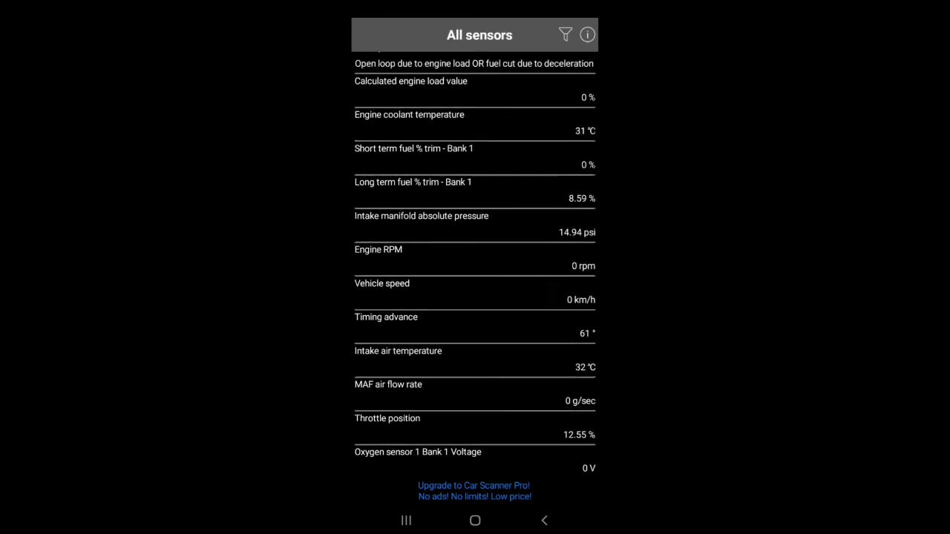
scroll(475, 264, down, 4)
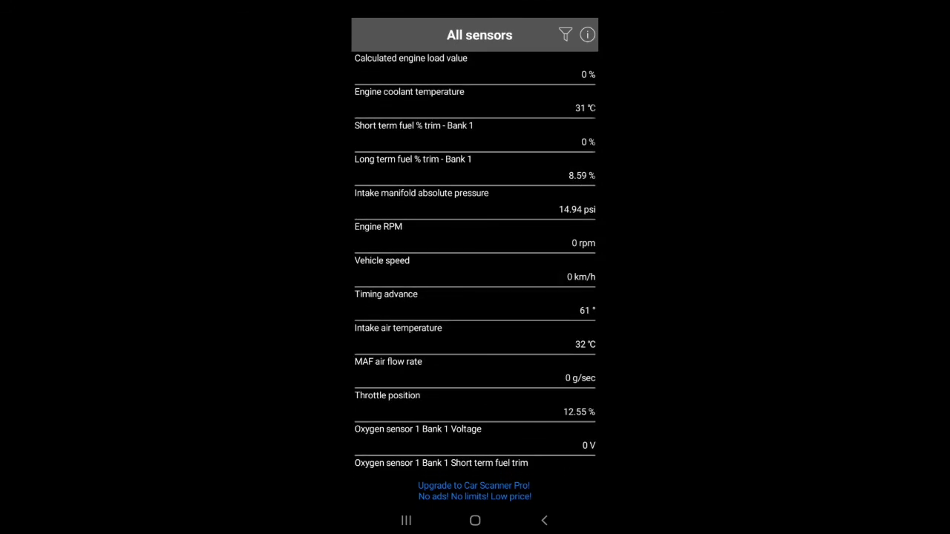
scroll(475, 265, down, 10)
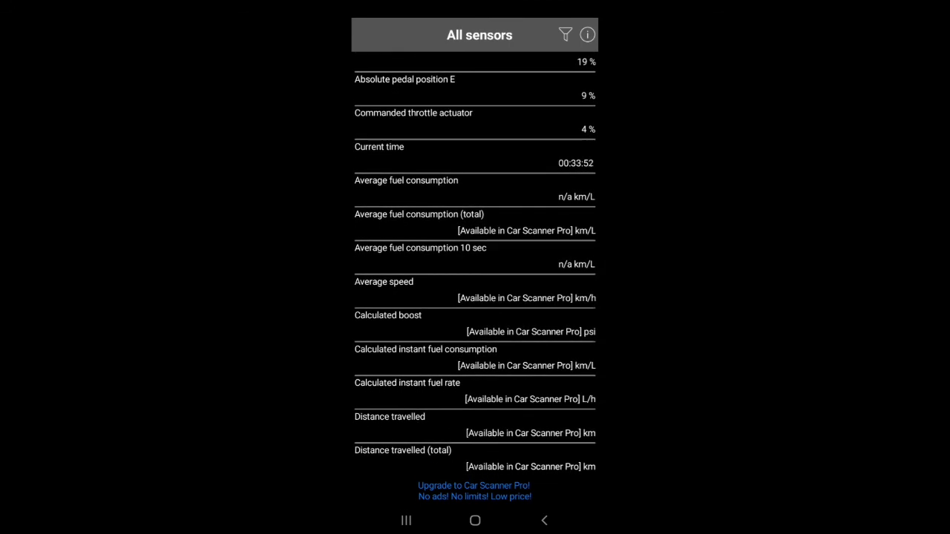
scroll(475, 264, up, 15)
scroll(475, 264, up, 2)
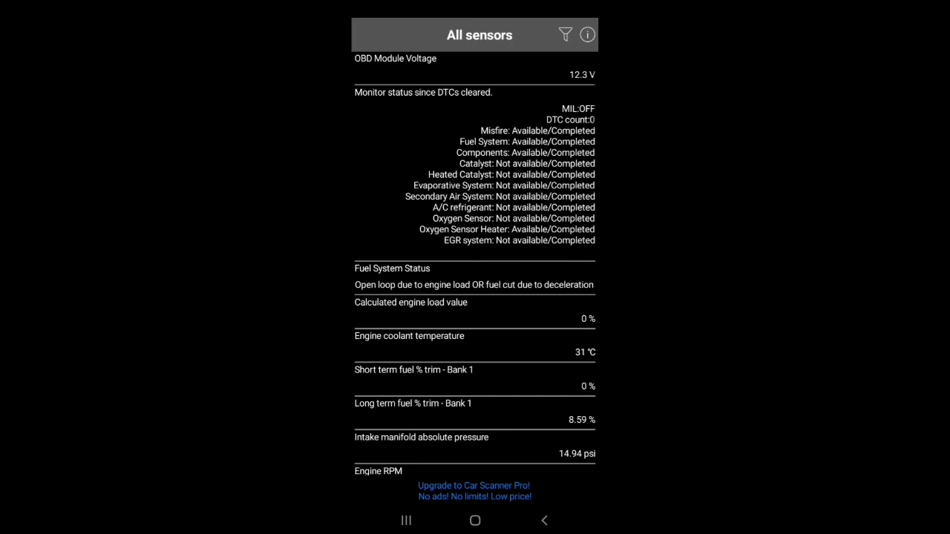
scroll(475, 264, down, 15)
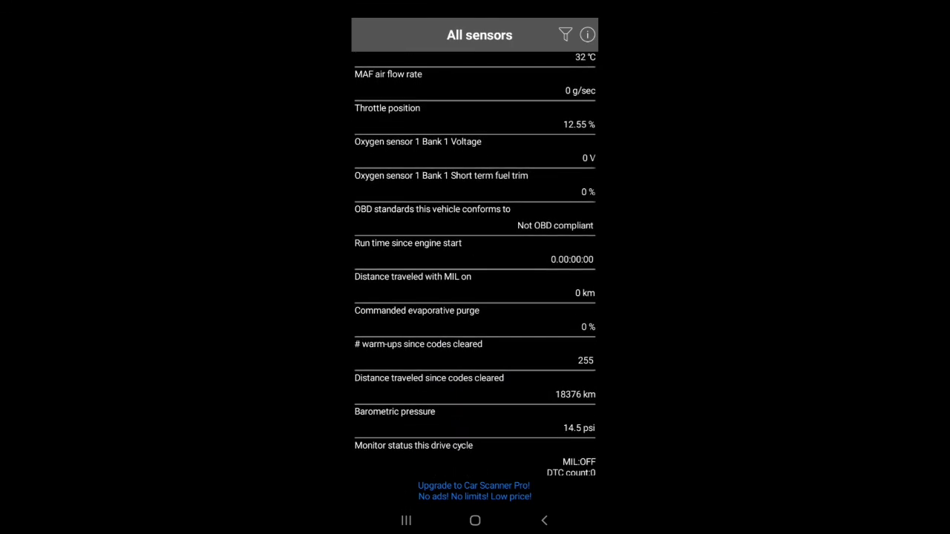
scroll(475, 264, up, 10)
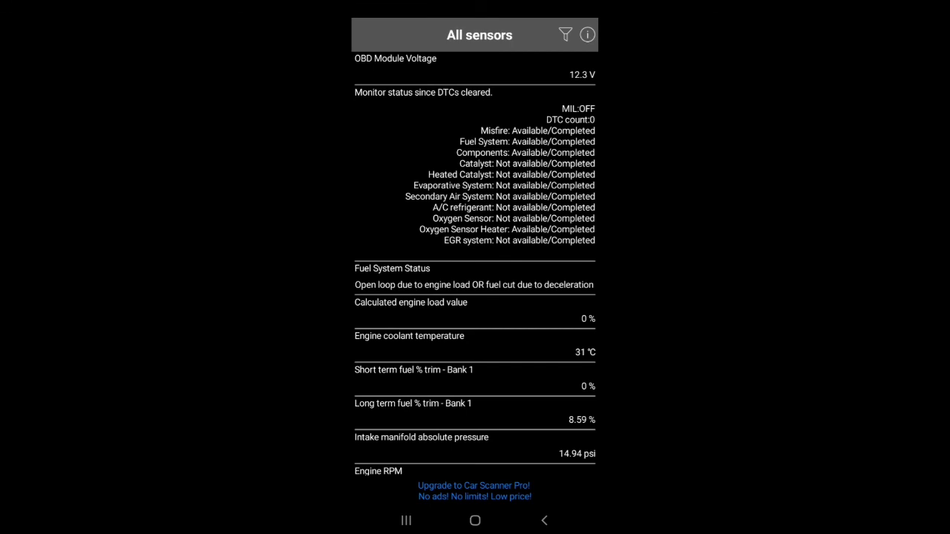
scroll(475, 264, down, 10)
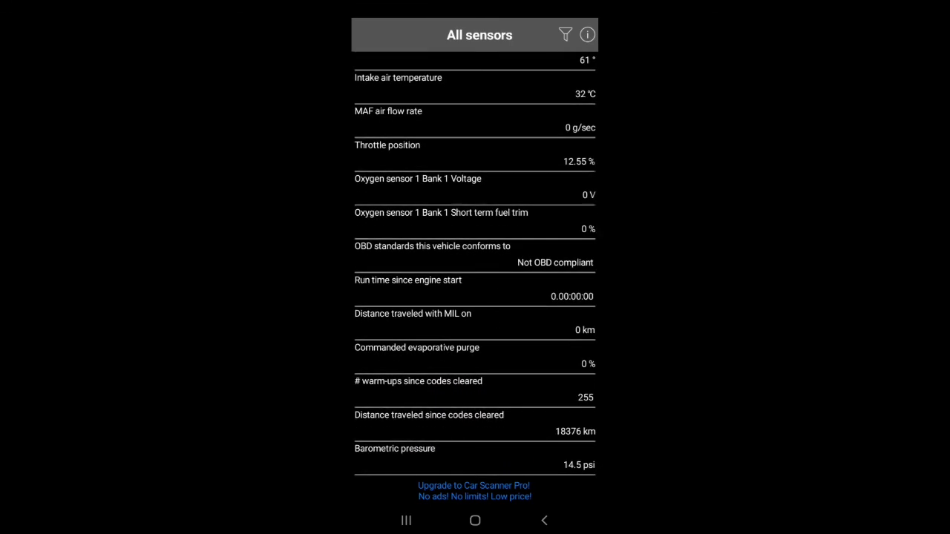
scroll(475, 264, up, 10)
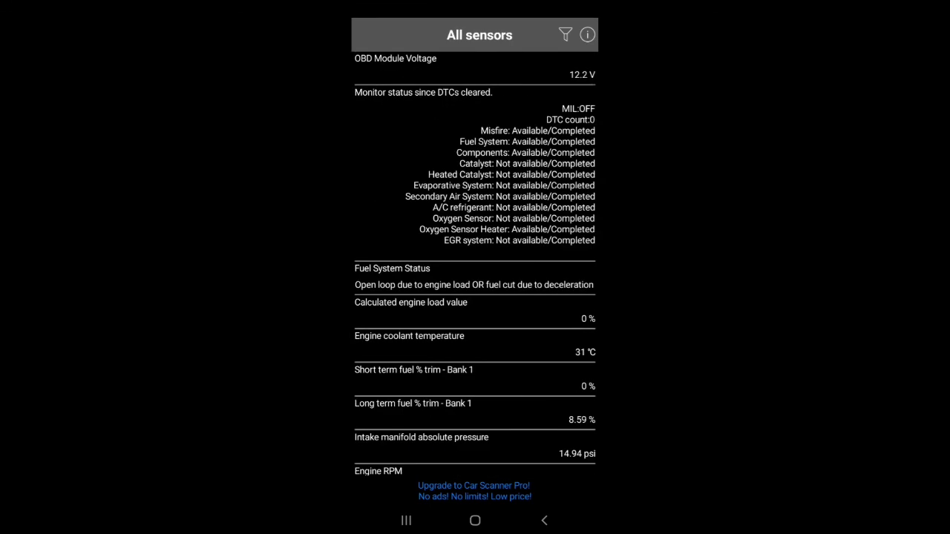
key(Escape)
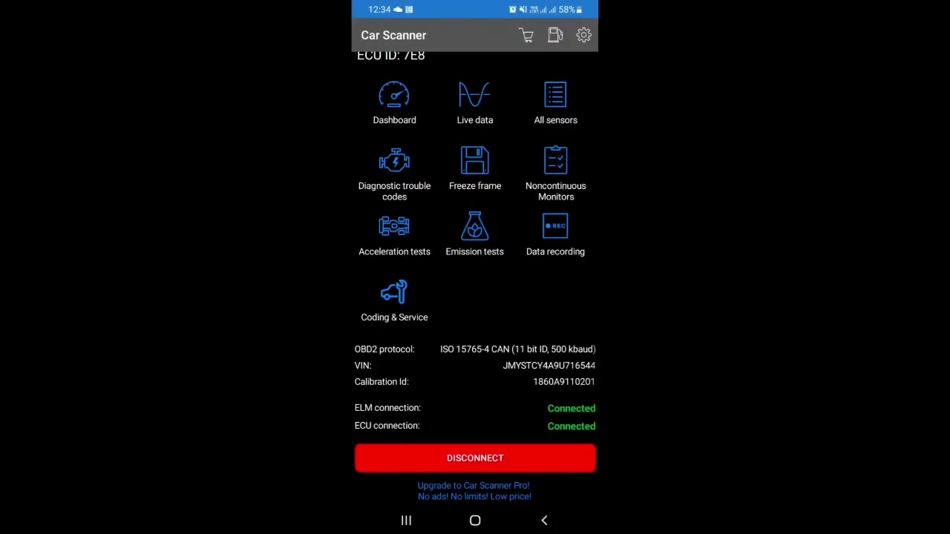